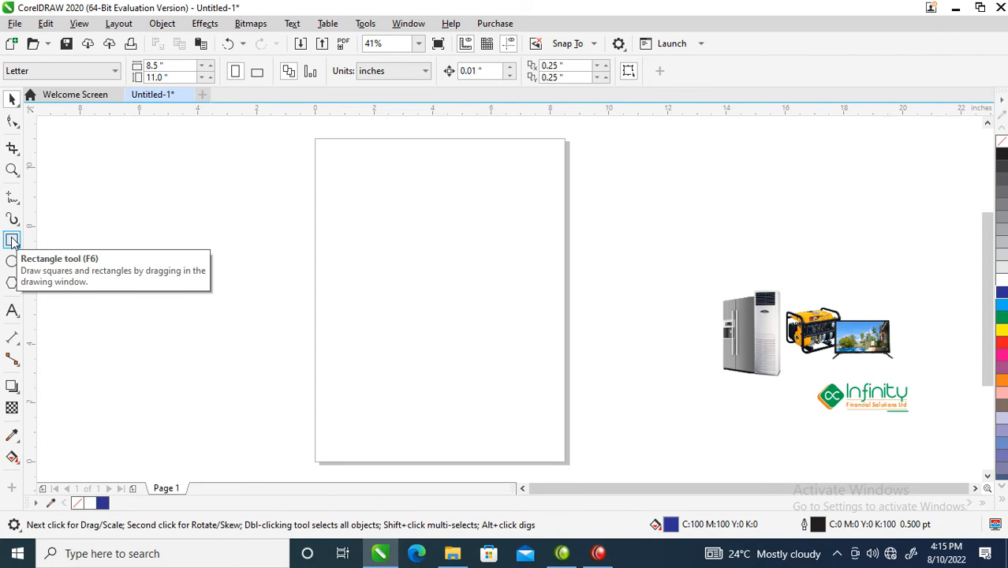
- Draw a square about 7.4 inches wide on the page and fill it with white
left_click(11, 240)
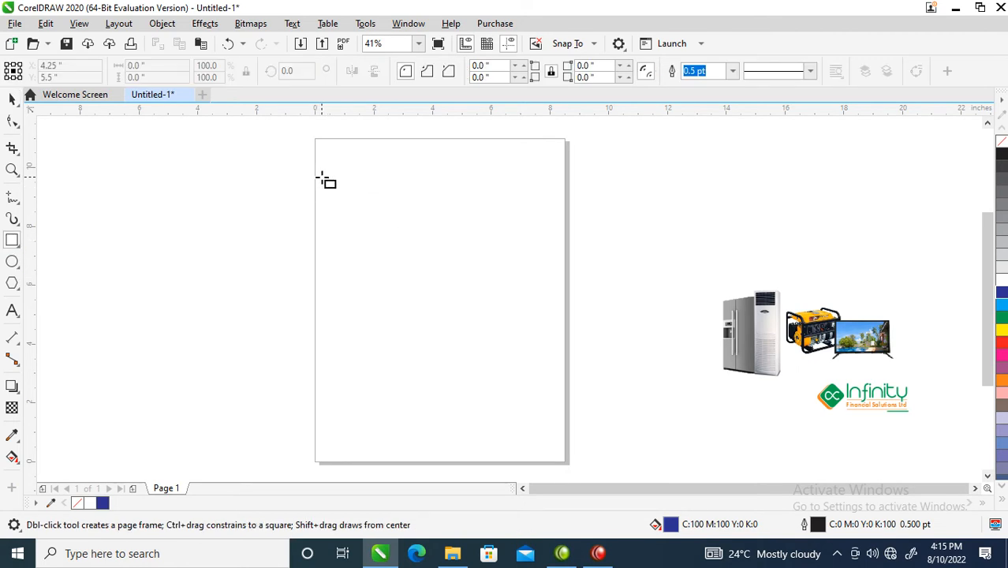
left_click_drag(321, 177, 540, 394)
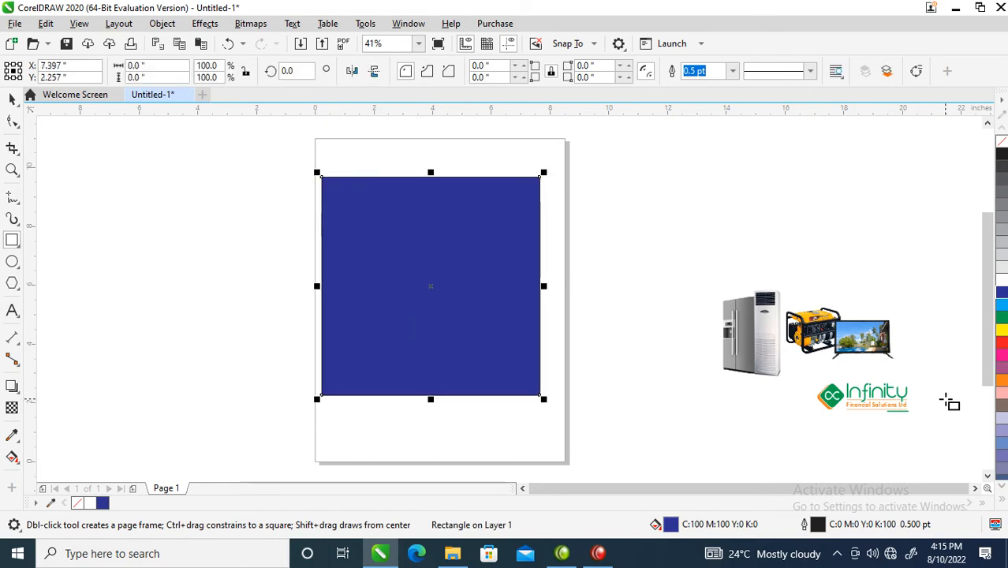
left_click(1000, 280)
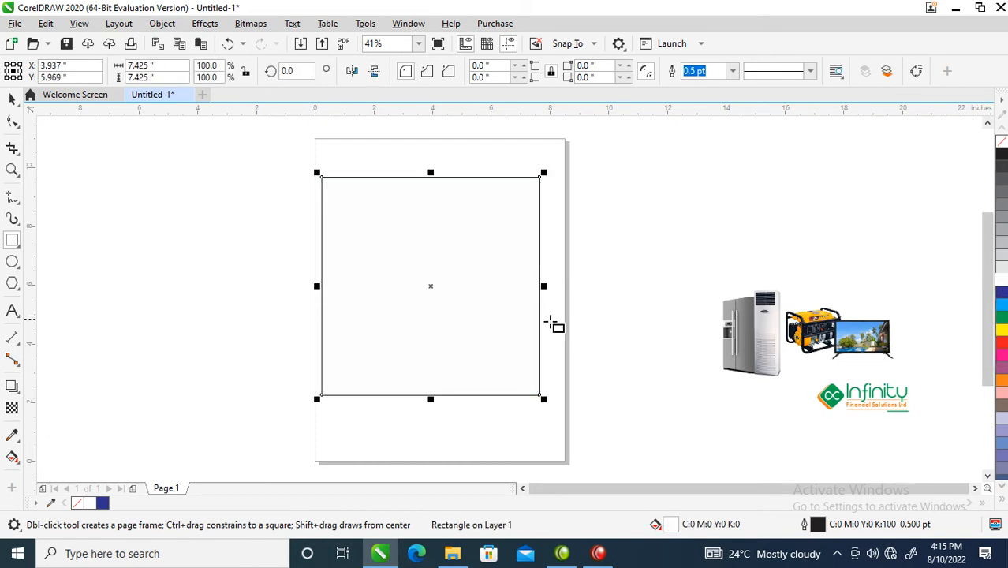
key("space")
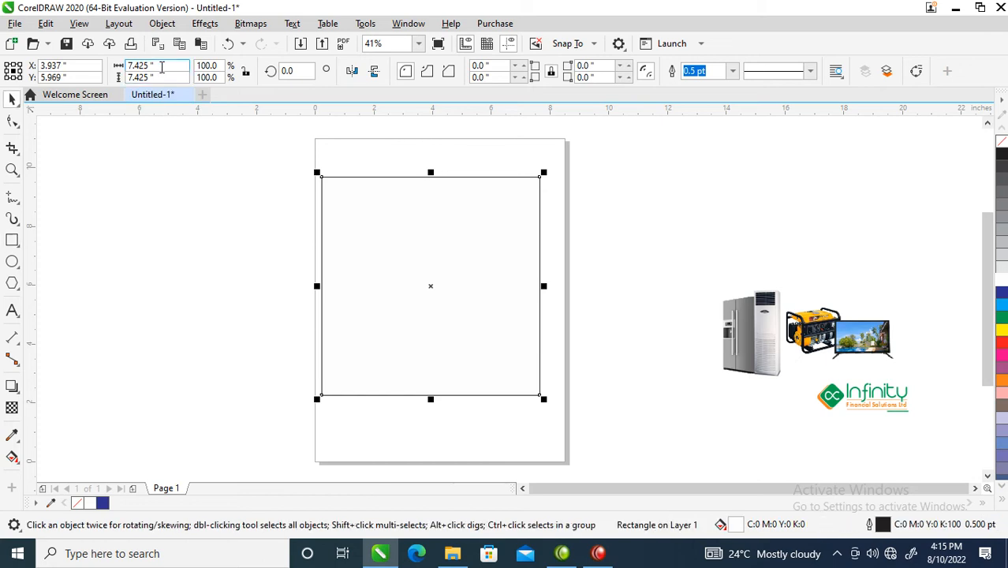
- Resize the white square to 10 by 10 inches and place it roughly centred over the page
left_click(131, 67)
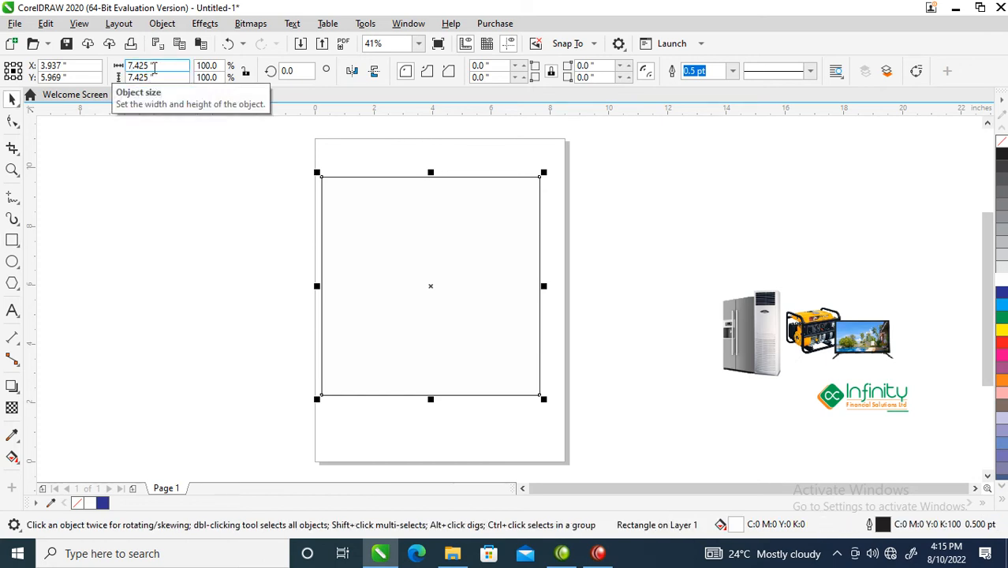
left_click_drag(152, 69, 117, 69)
type("10")
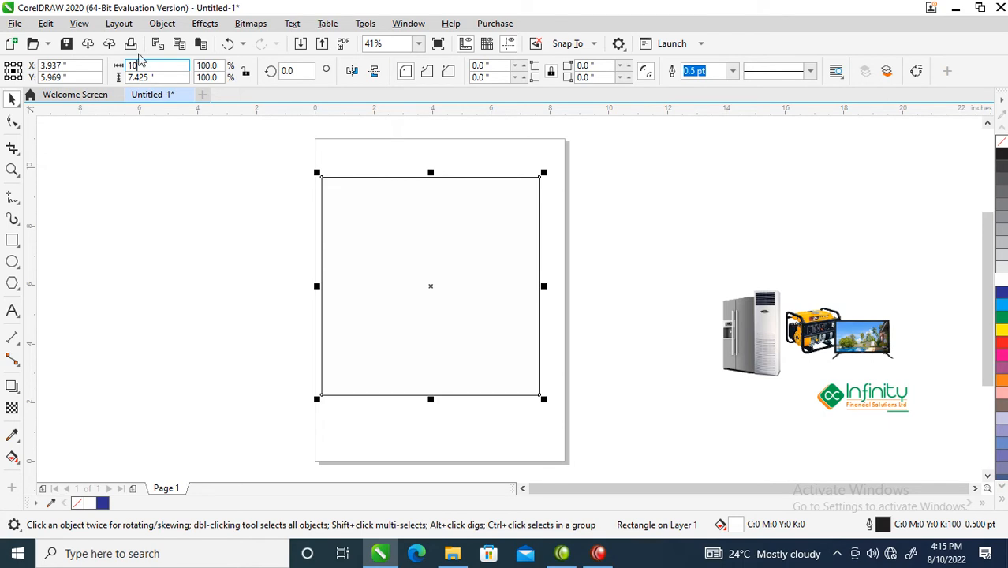
key("Tab")
type("10")
key("Return")
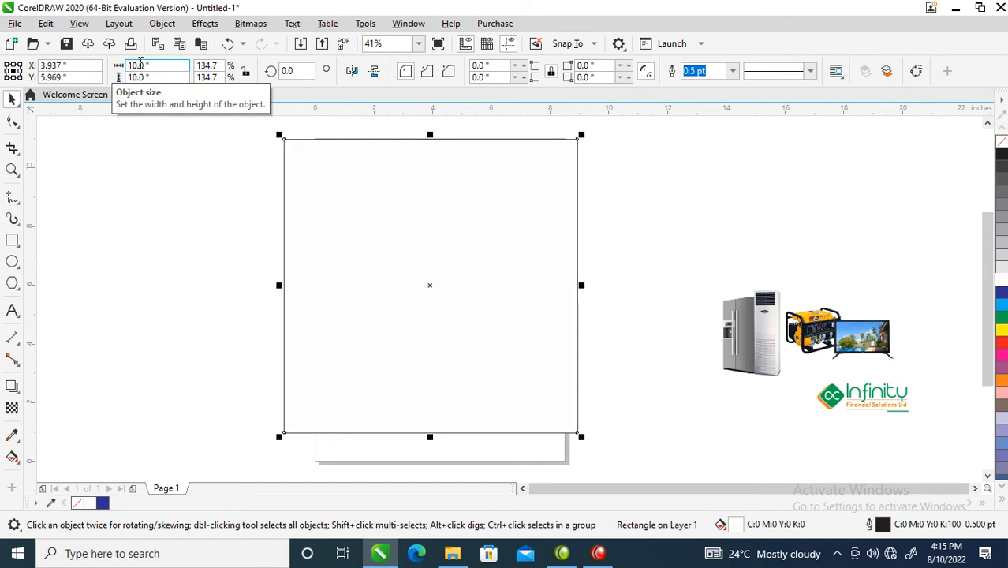
left_click_drag(508, 259, 504, 240)
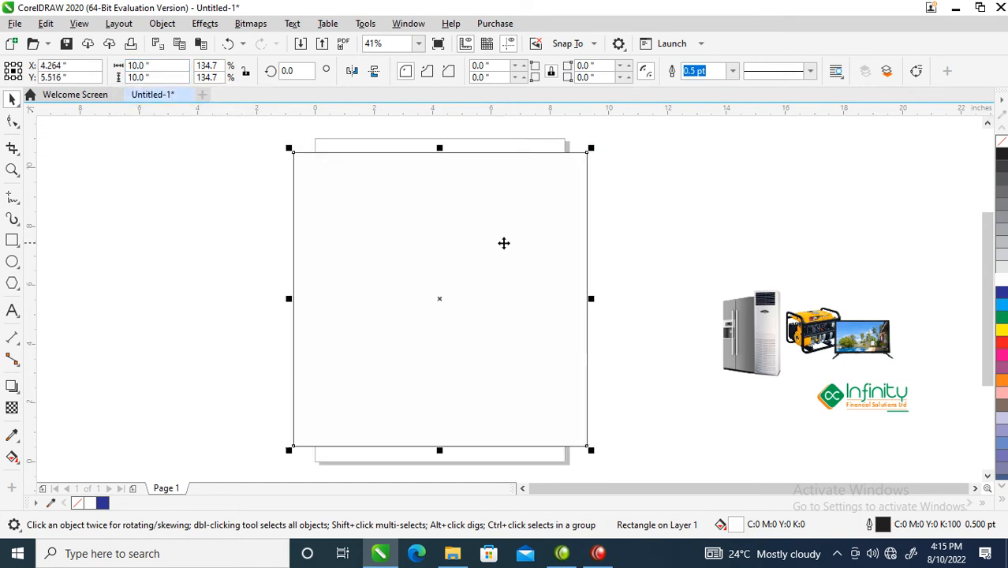
left_click(670, 211)
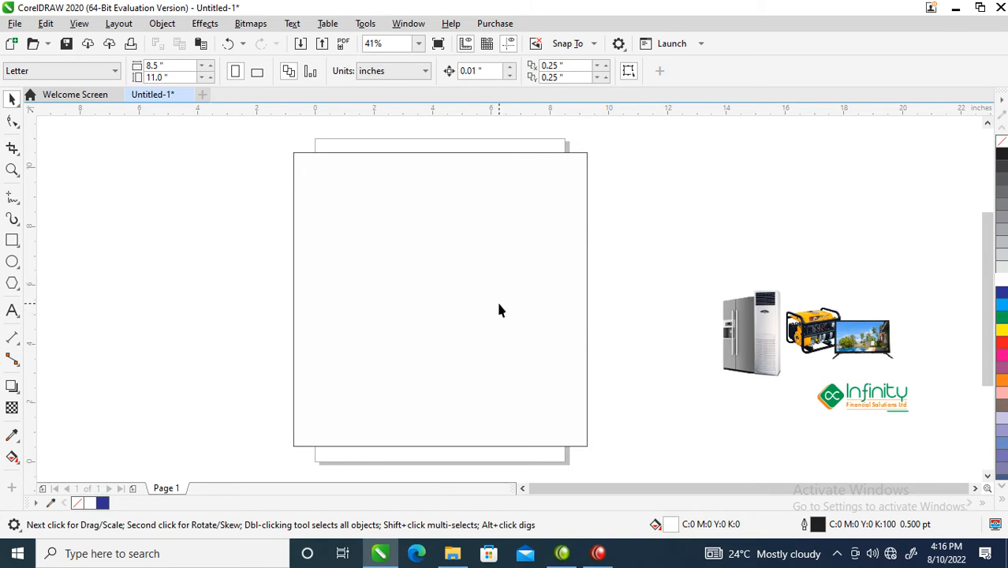
- Add the two-line artistic text "SAVE UP TO 50% ON" / "HOME APPLIANCES" inside the square
key("F8")
left_click(410, 265)
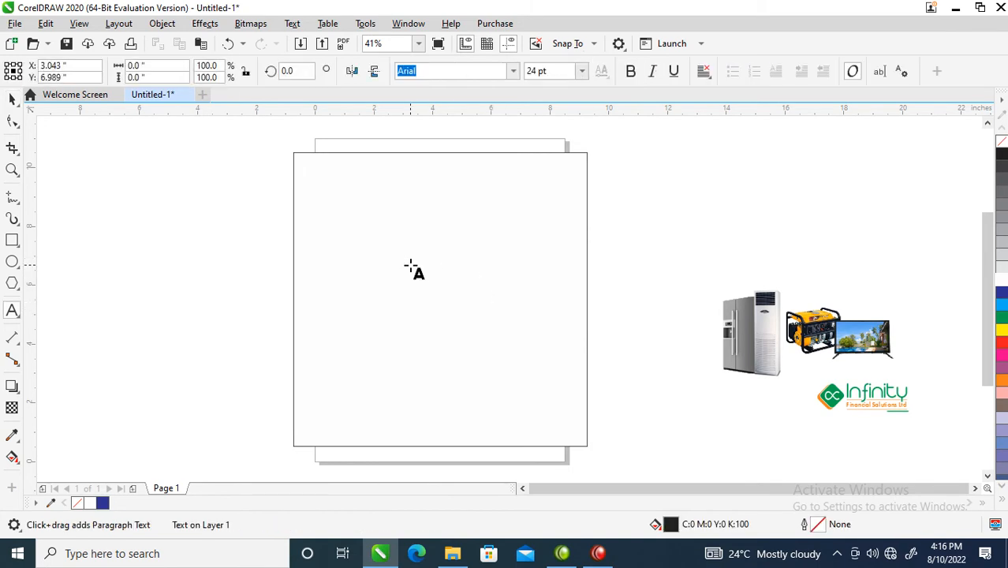
type("SAVE UP TO 50%")
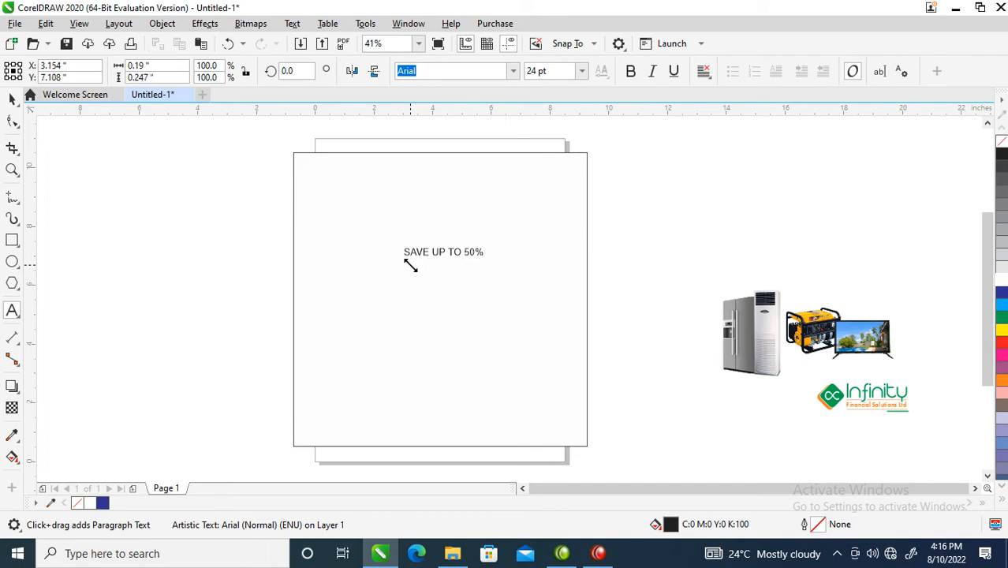
type("ON ")
type("HOM")
key("ctrl+space")
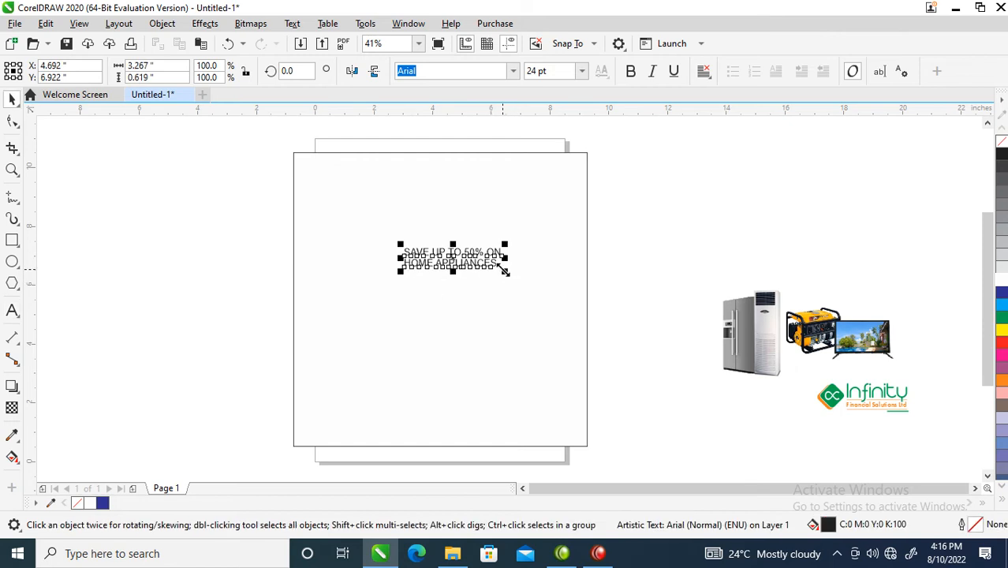
- Enlarge the headline text from its centre to about 7.8 inches wide
left_click_drag(505, 269, 569, 304)
left_click(567, 319, "shift")
left_click(646, 266)
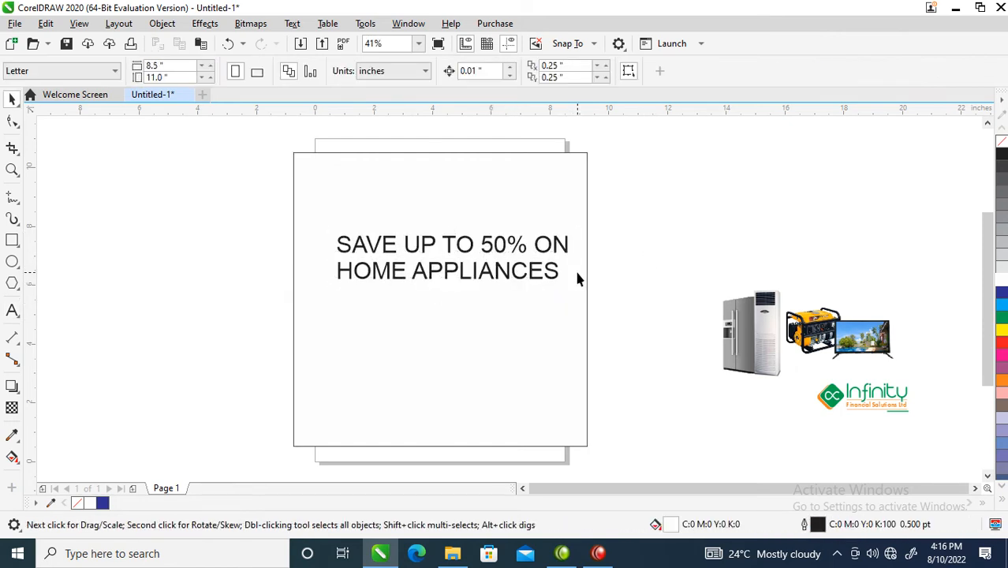
- Tint the background square light green (C:20 M:0 Y:47 K:0) using green and yellow, and remove its outline
left_click(533, 215)
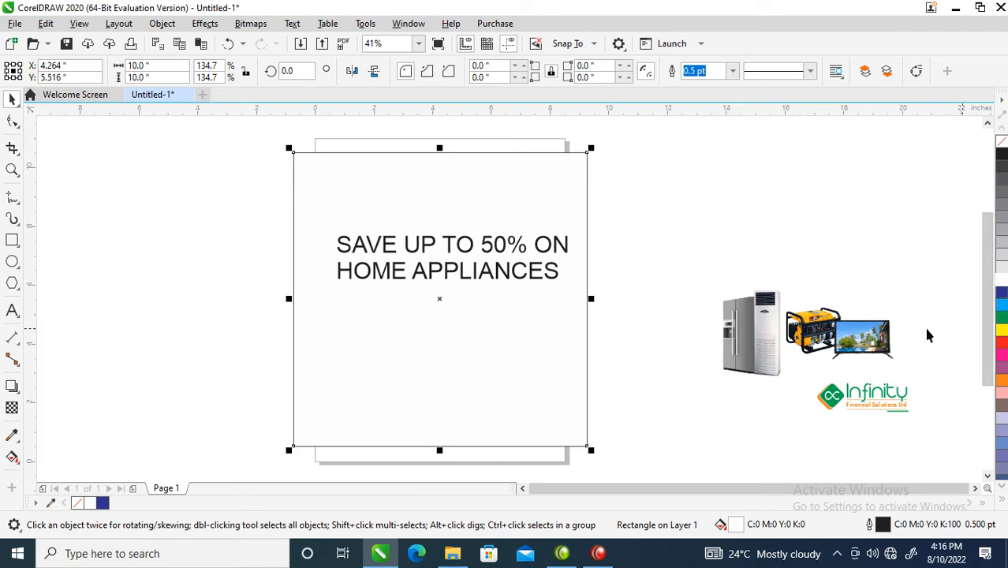
left_click(1001, 316)
left_click(1001, 316, "ctrl")
left_click(1001, 316, "ctrl")
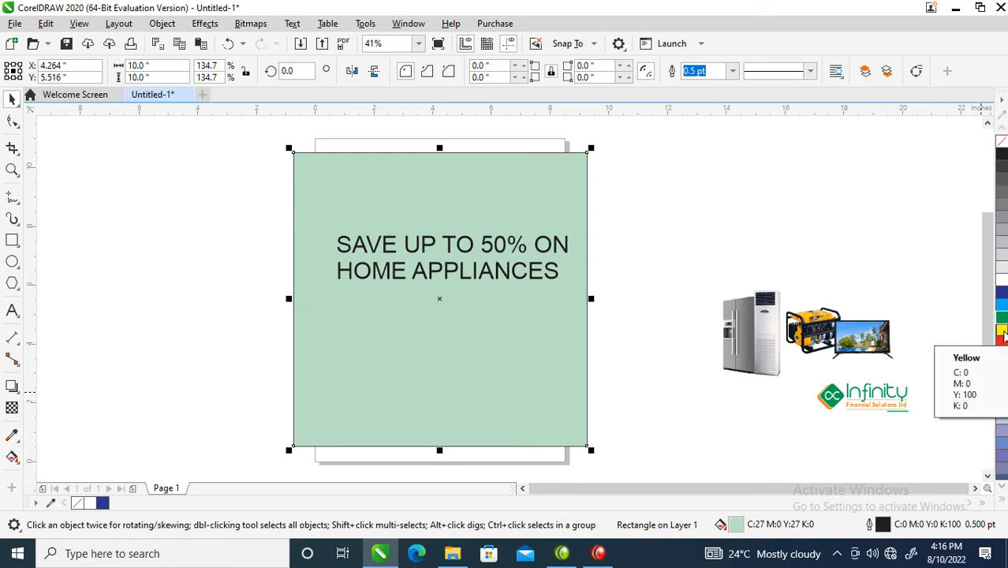
left_click(1002, 332, "ctrl")
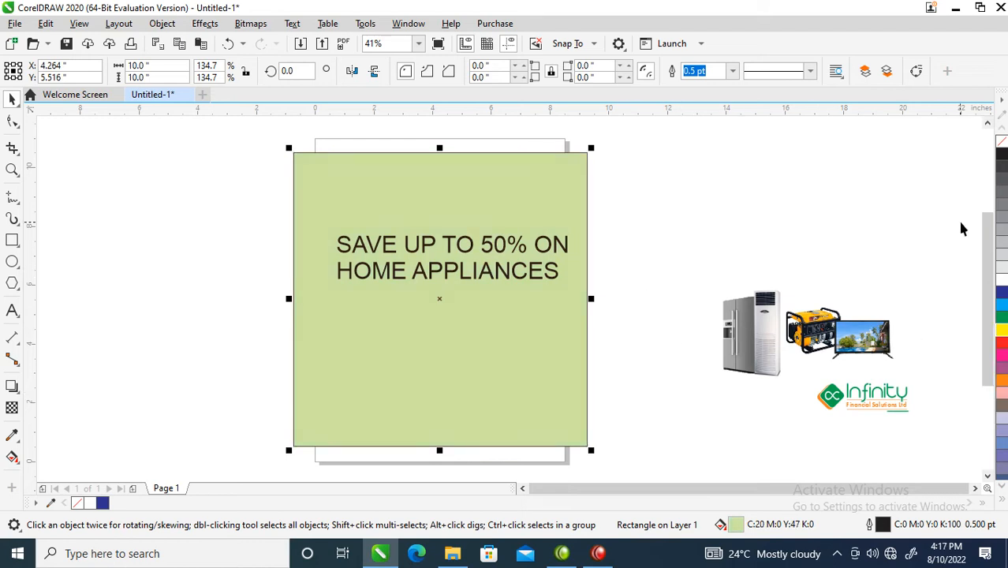
right_click(1003, 143)
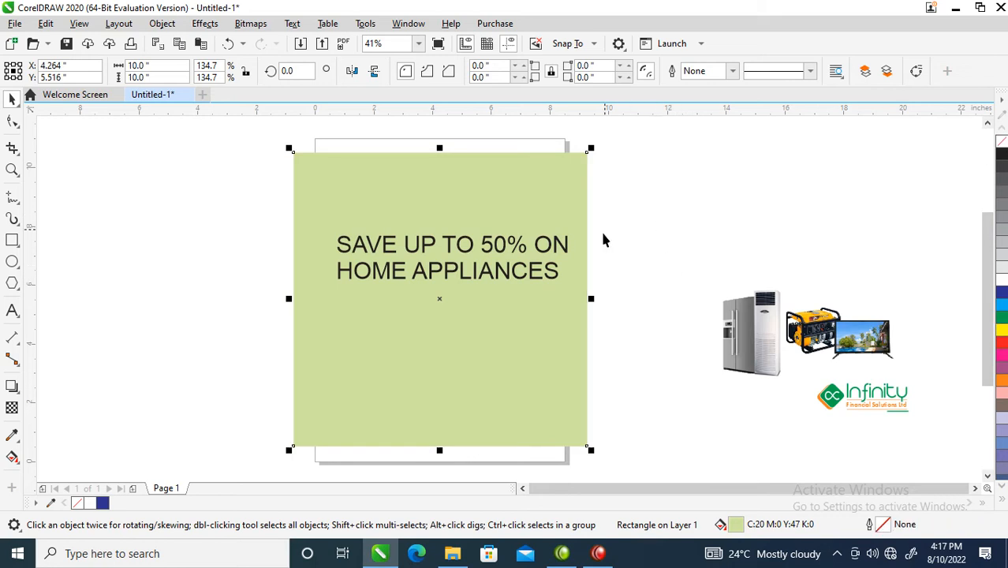
- Change the headline font to Swis721 Cn BT and make it bold
double_click(569, 244)
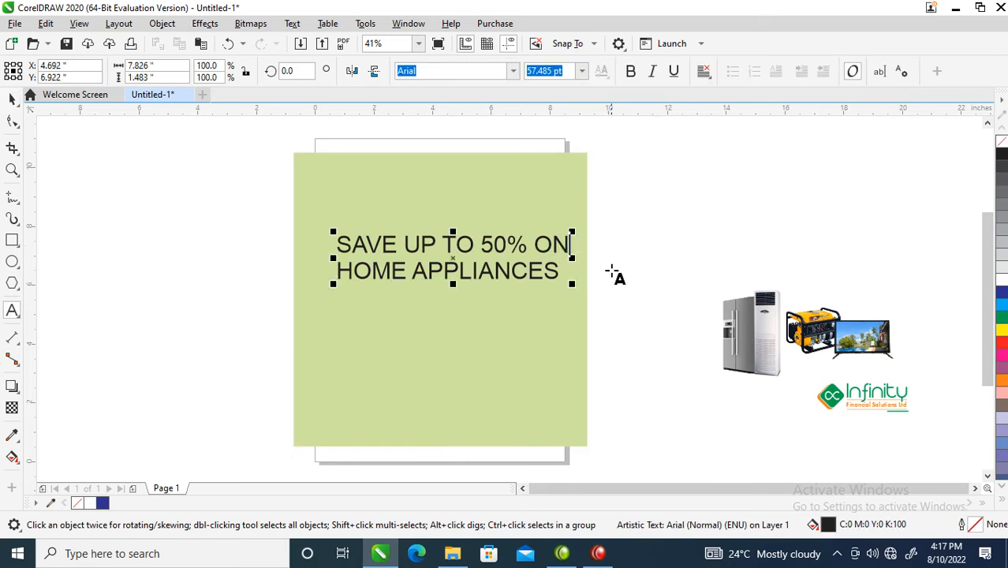
key("ctrl+space")
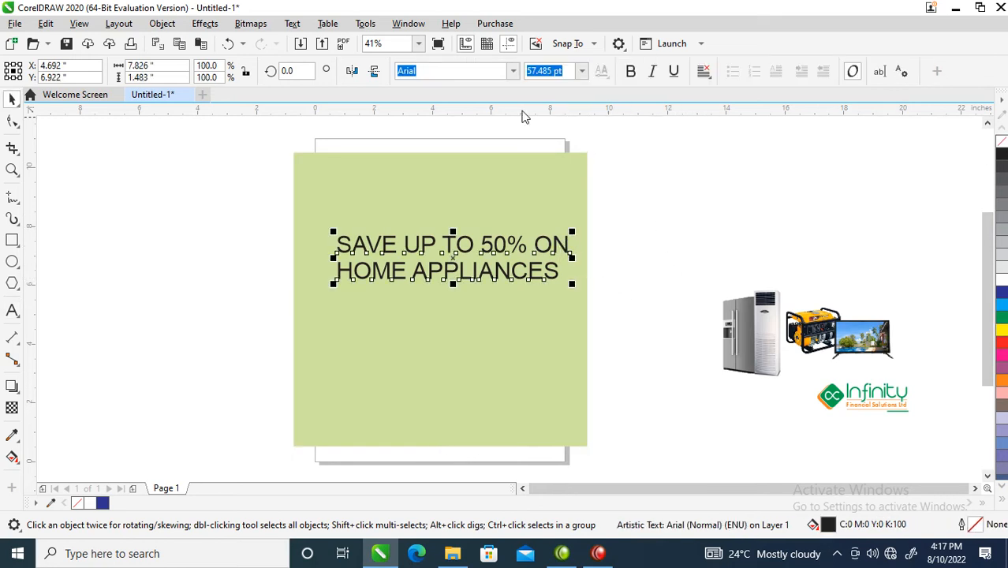
left_click(511, 71)
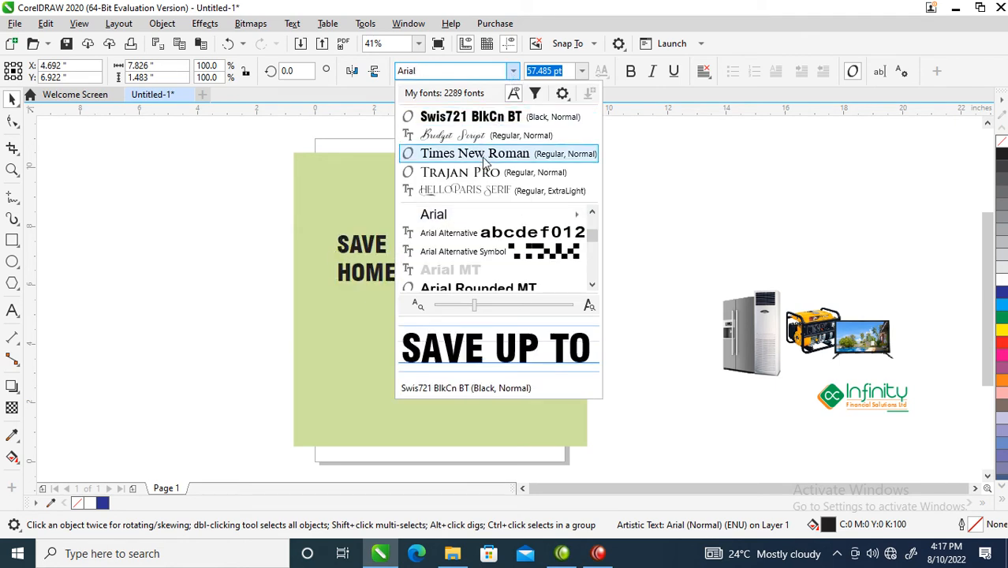
type("swi")
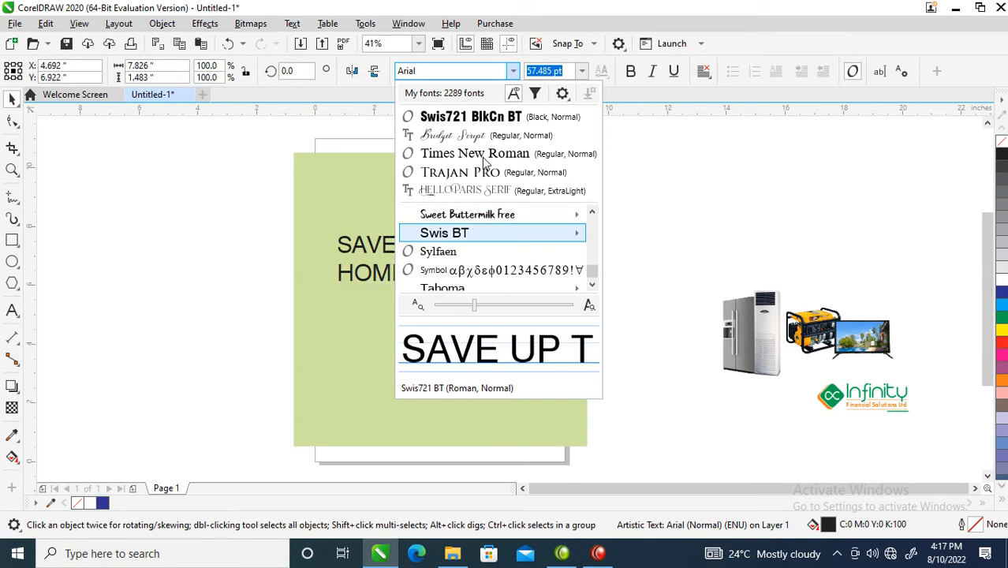
mouse_move(491, 232)
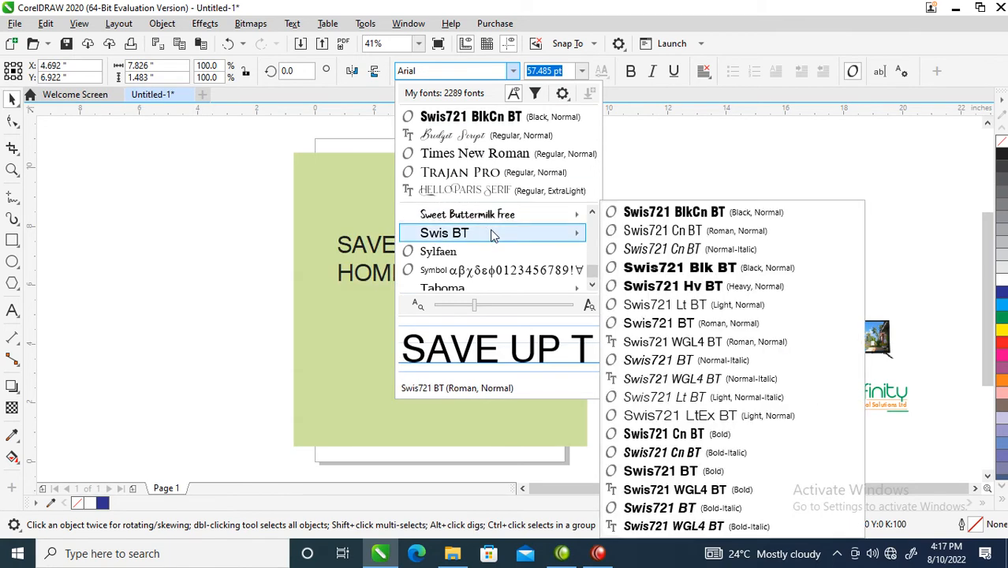
left_click(645, 230)
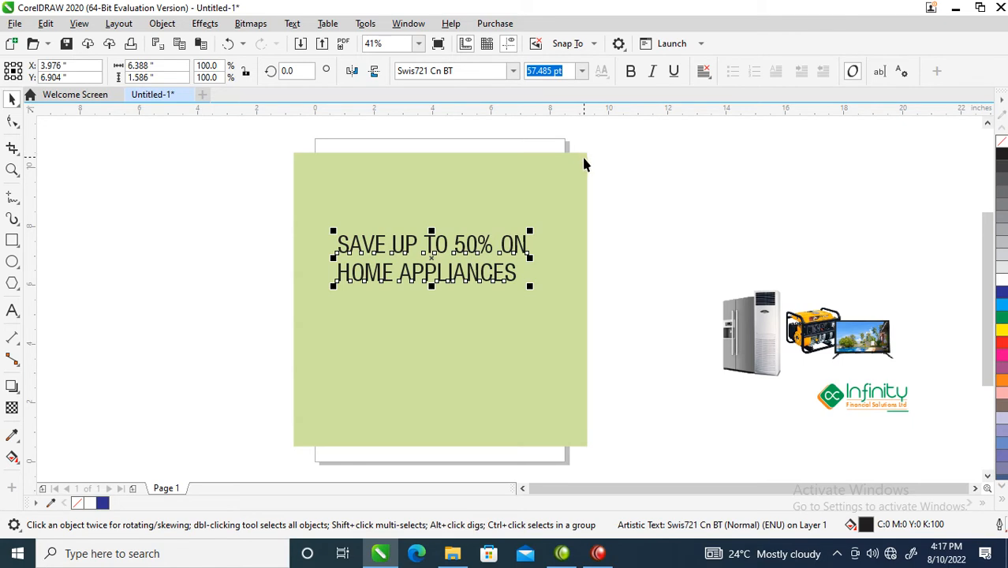
left_click(630, 71)
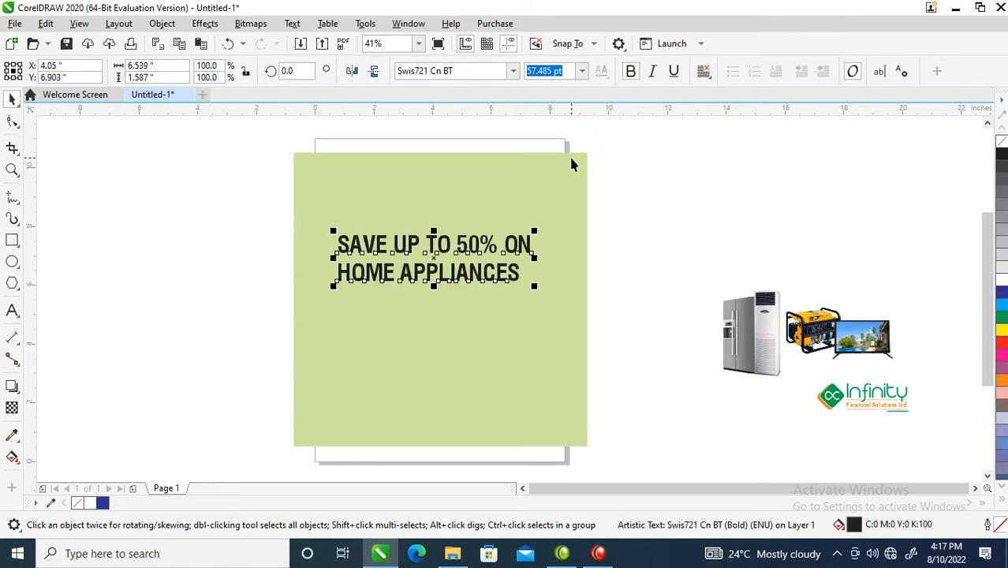
- Centre-align the two lines of the headline text
left_click(704, 72)
left_click(705, 71)
left_click(705, 71)
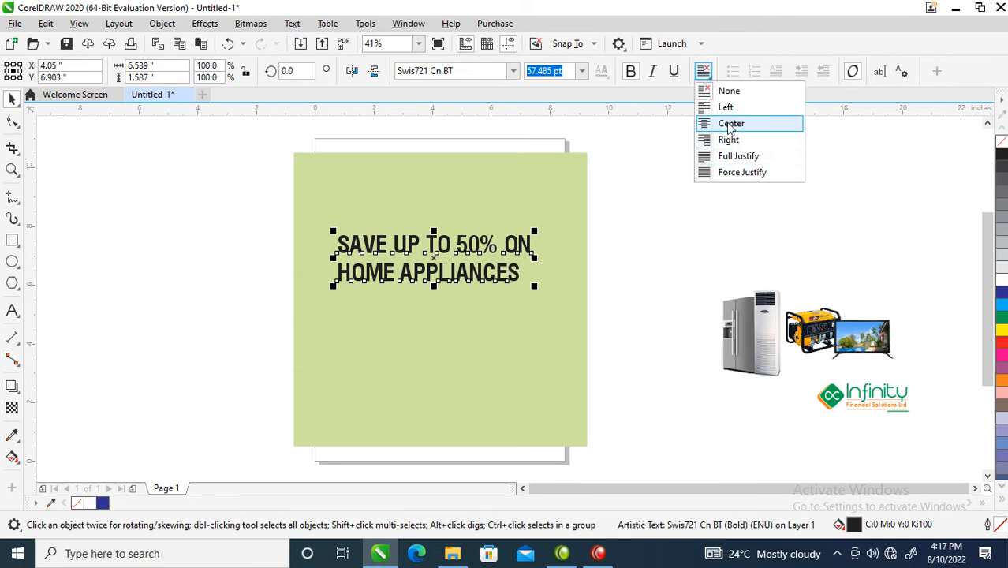
left_click(730, 123)
left_click(672, 229)
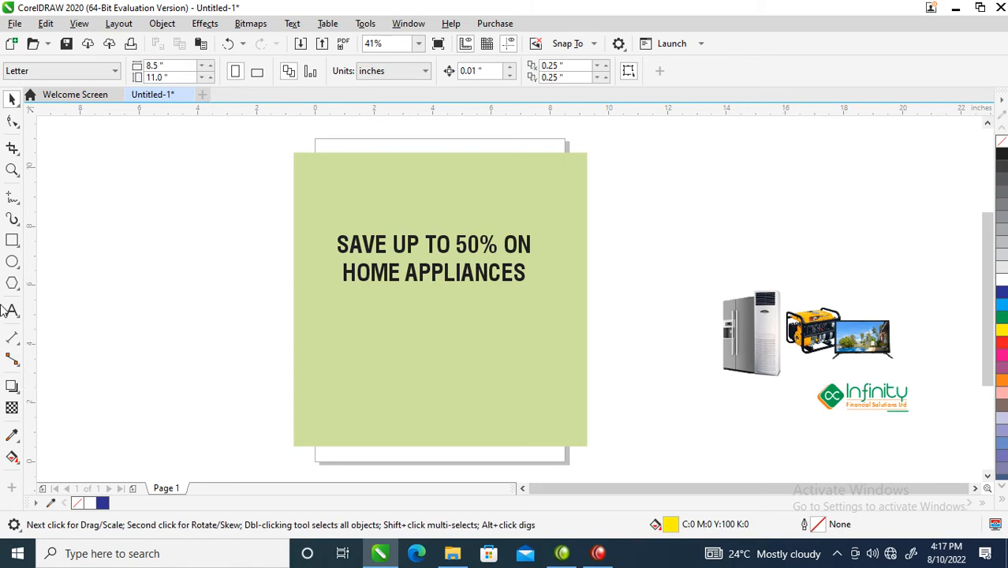
- Draw a yellow square about 4.5 inches wide and move it over the background's right edge
left_click(11, 240)
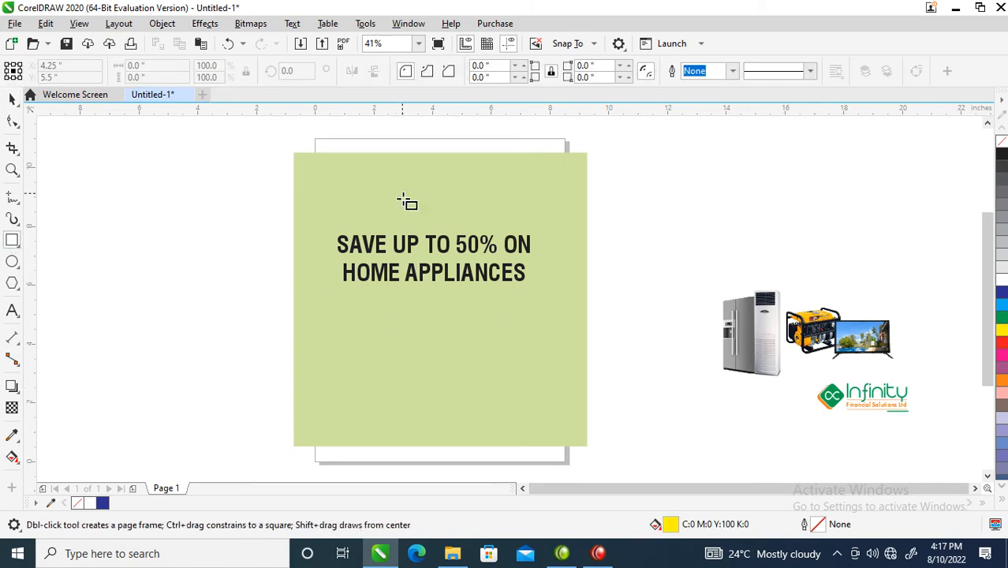
left_click_drag(337, 173, 457, 306)
key("space")
left_click_drag(455, 196, 674, 204)
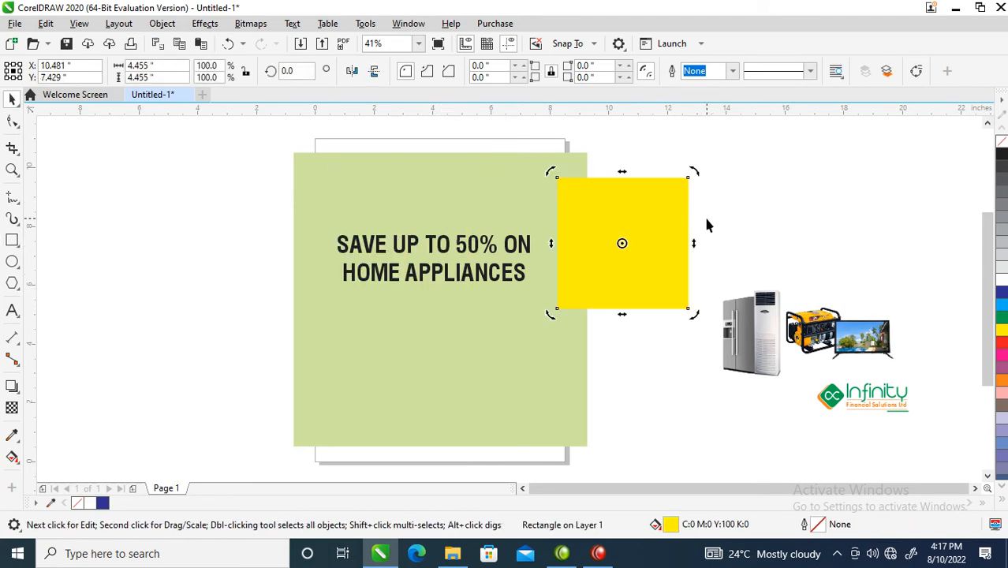
left_click(732, 135)
left_click(680, 198)
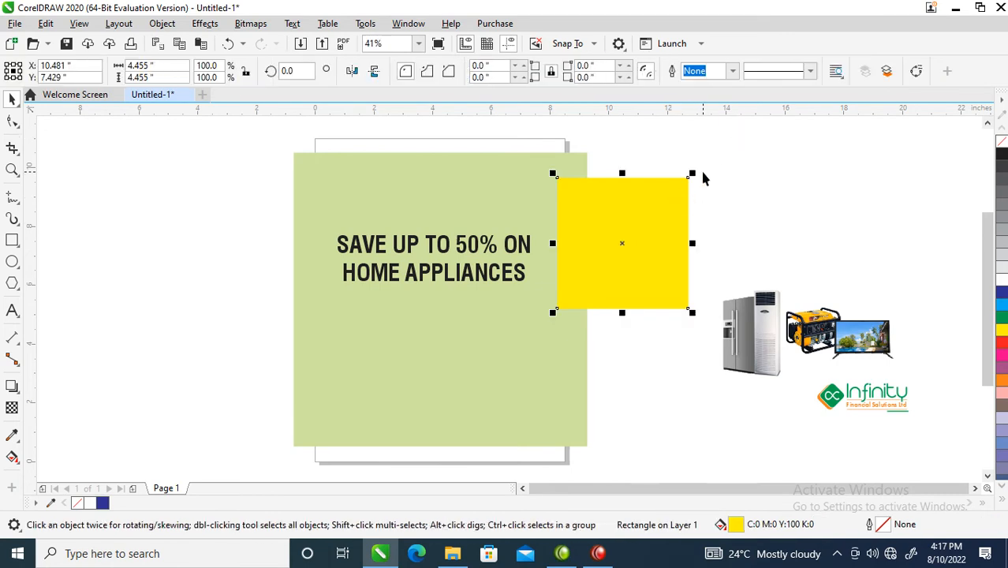
- Shrink the yellow square to about 3.5 inches and combine it with a concentric copy about 2.24 inches wide into a hollow frame
left_click(695, 175)
left_click(685, 191)
left_click_drag(692, 175, 676, 214)
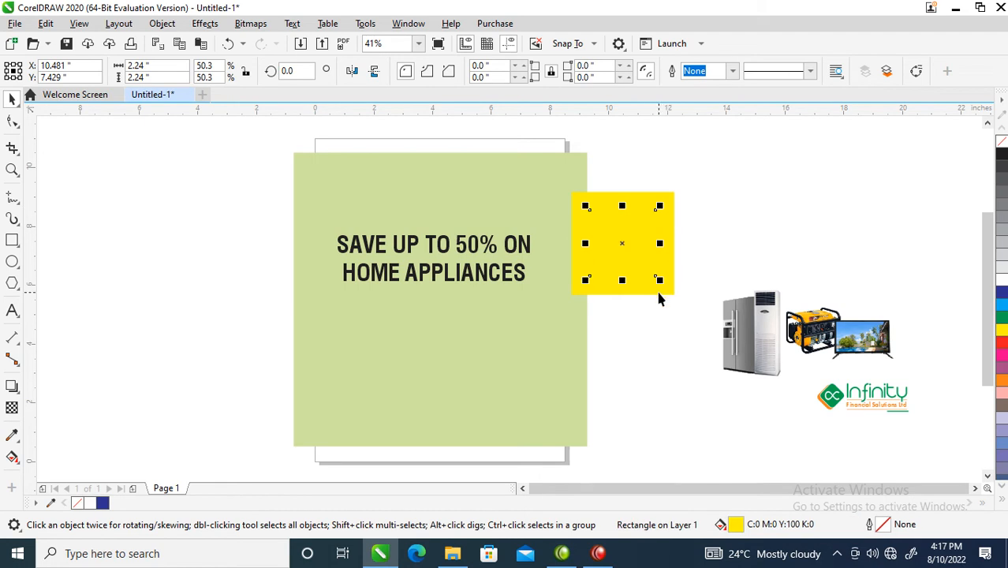
left_click(657, 195, "shift")
key("ctrl+l")
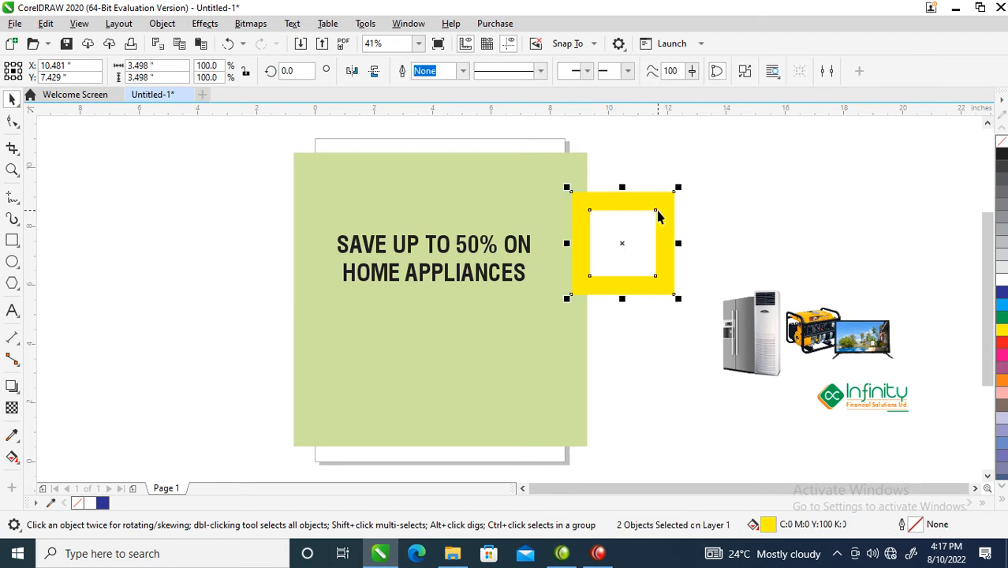
- Move the yellow frame up and inward so it overlaps the background's right edge near the upper corner
left_click_drag(656, 224, 628, 210)
left_click(616, 214)
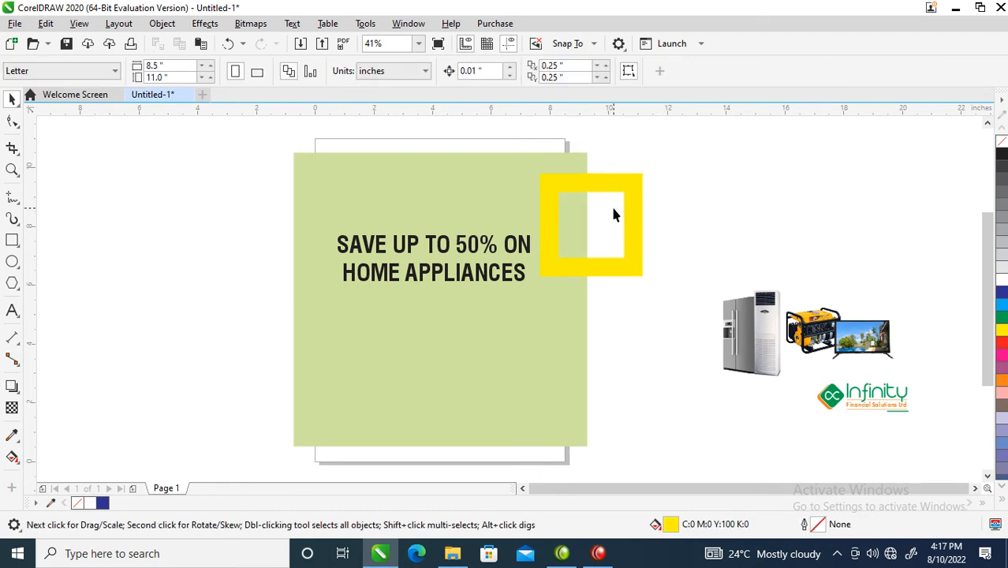
left_click(632, 199)
key("F10")
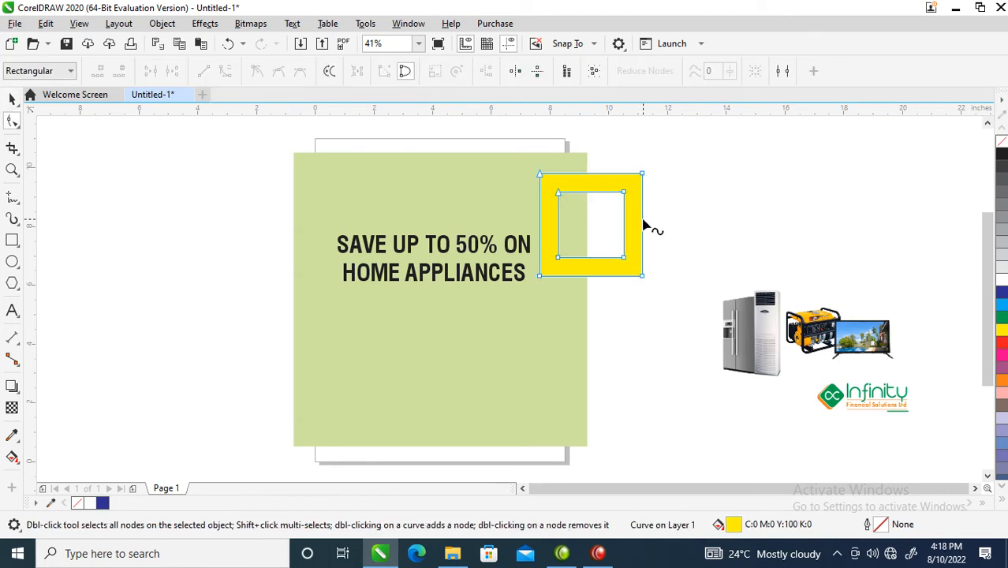
key("space")
- Create an overlapping copy of the frame diagonally down to the right and fill both frames with white
left_click_drag(633, 205, 677, 279)
left_click(657, 246)
right_click(678, 278)
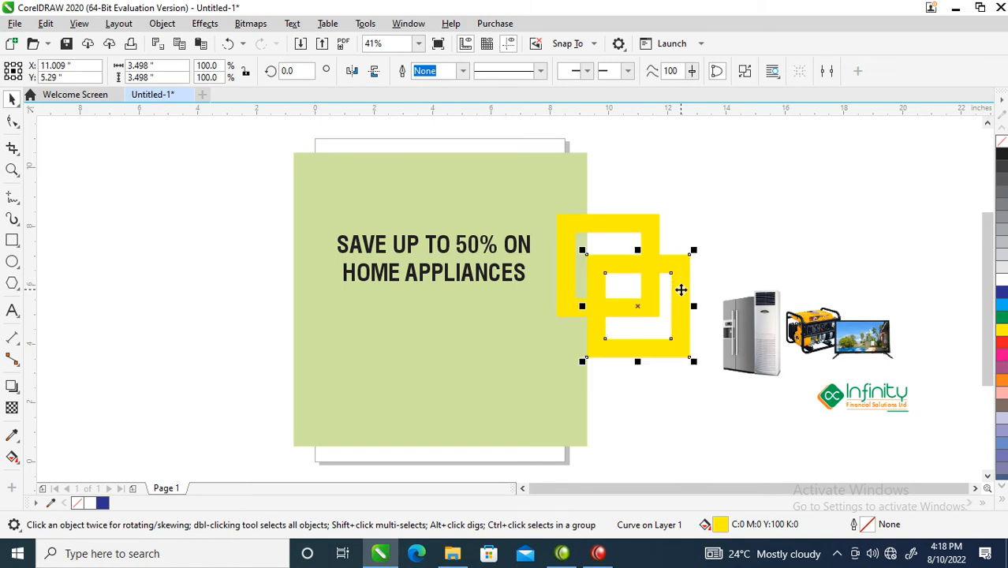
left_click(646, 226, "shift")
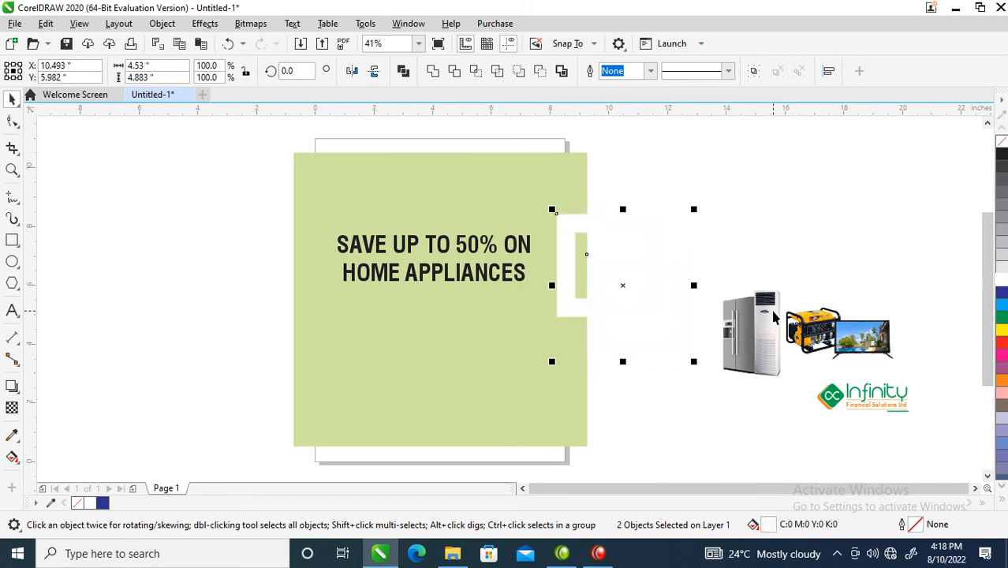
- Move the two white frames over the headline and convert them to a 300 dpi CMYK bitmap with transparent background
left_click_drag(671, 294, 444, 262)
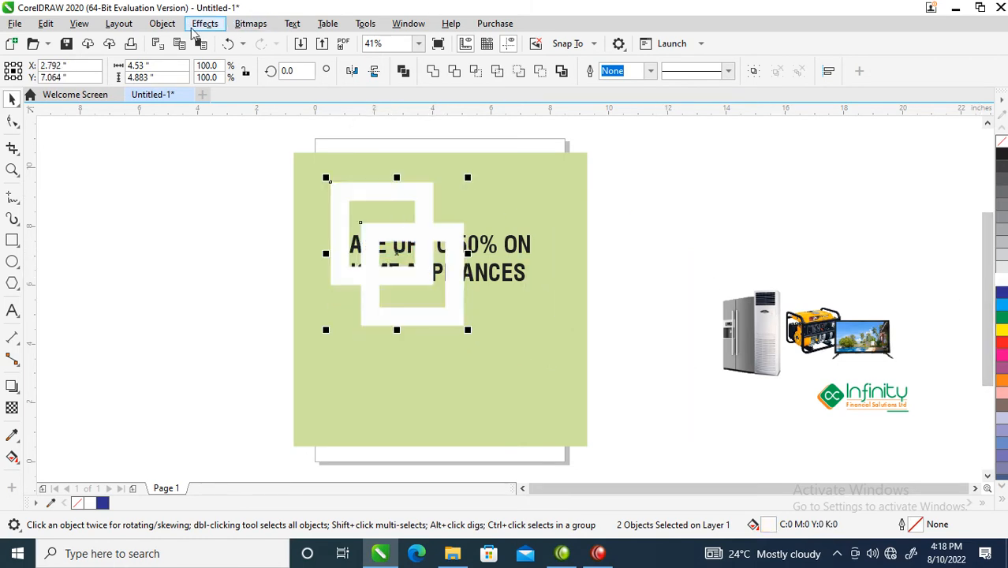
left_click(162, 24)
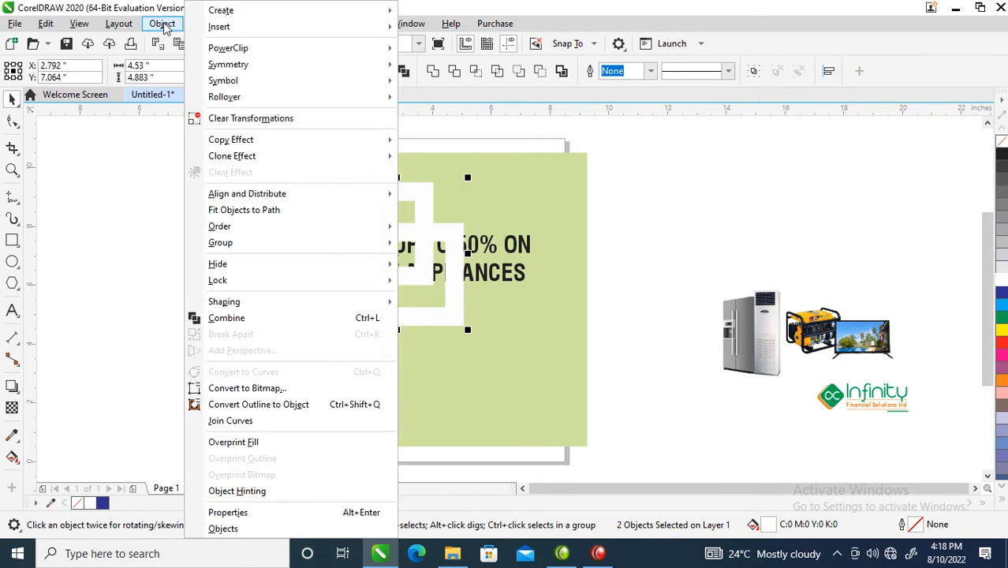
left_click(162, 23)
left_click(248, 25)
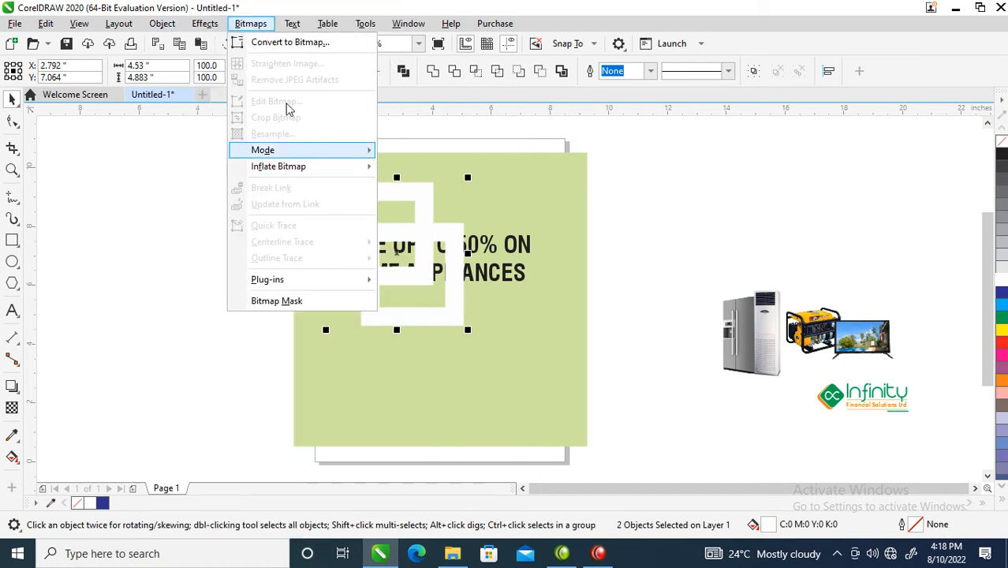
left_click(290, 42)
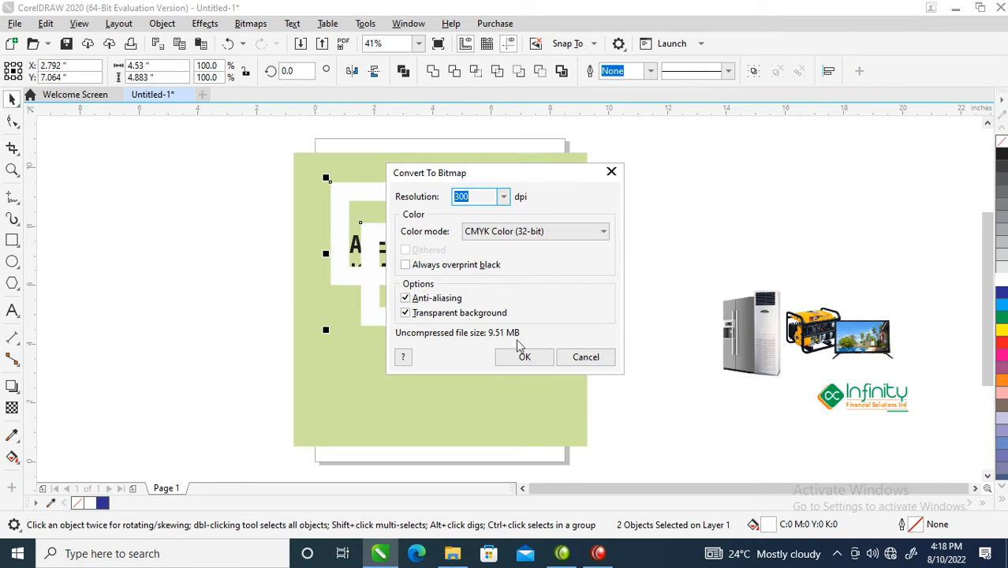
left_click(524, 357)
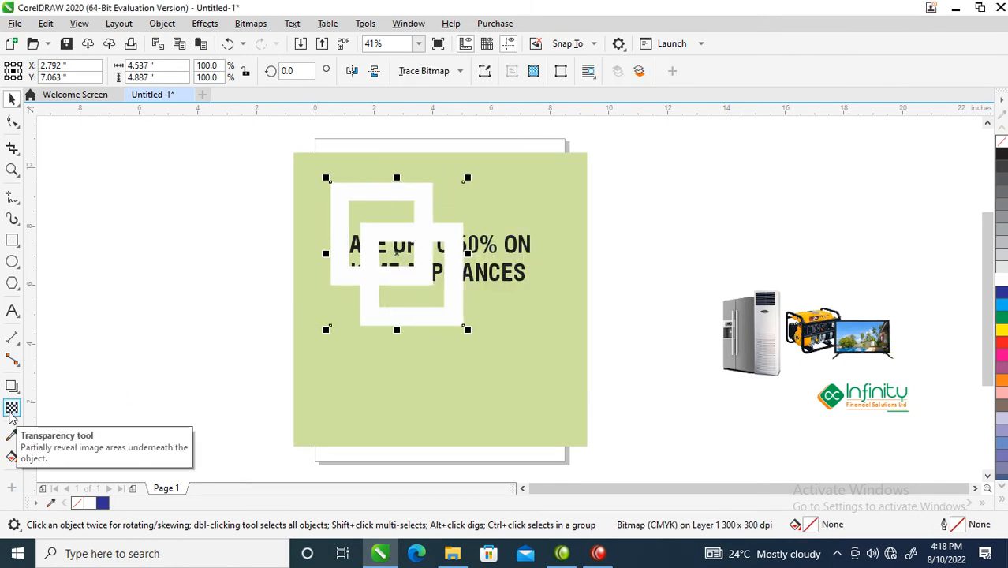
- Apply uniform transparency of 83 to the white frames bitmap
left_click(12, 409)
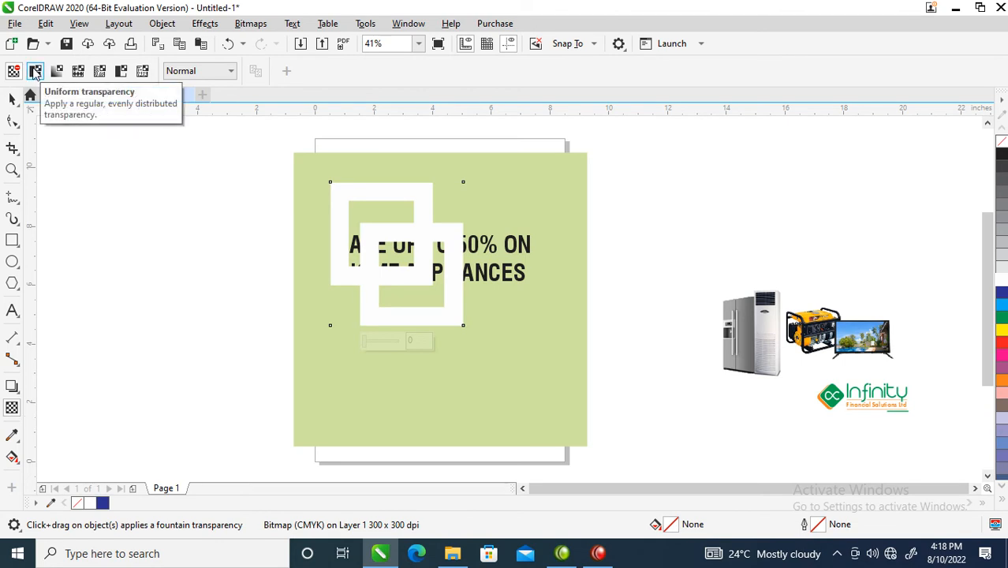
left_click(35, 72)
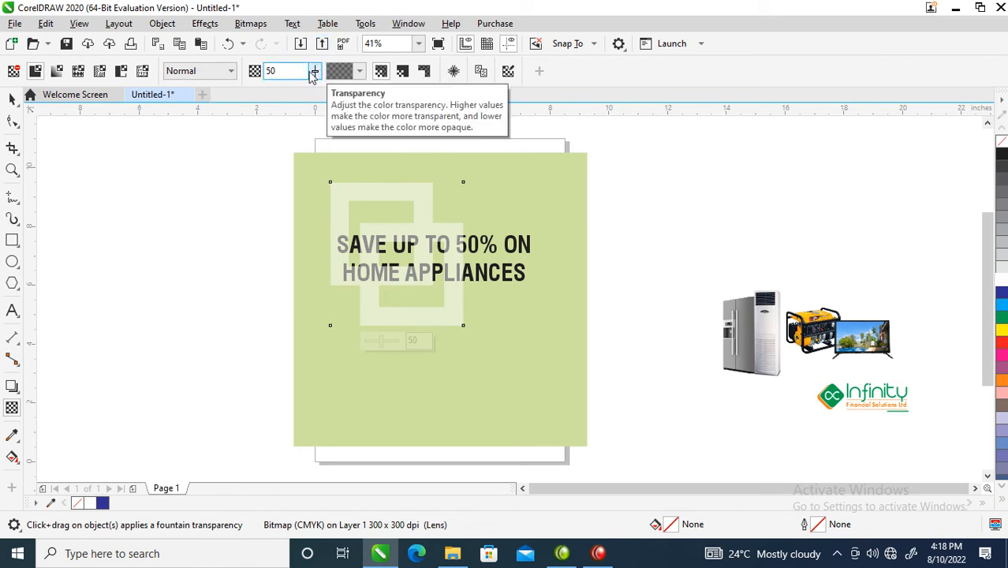
left_click_drag(315, 73, 323, 84)
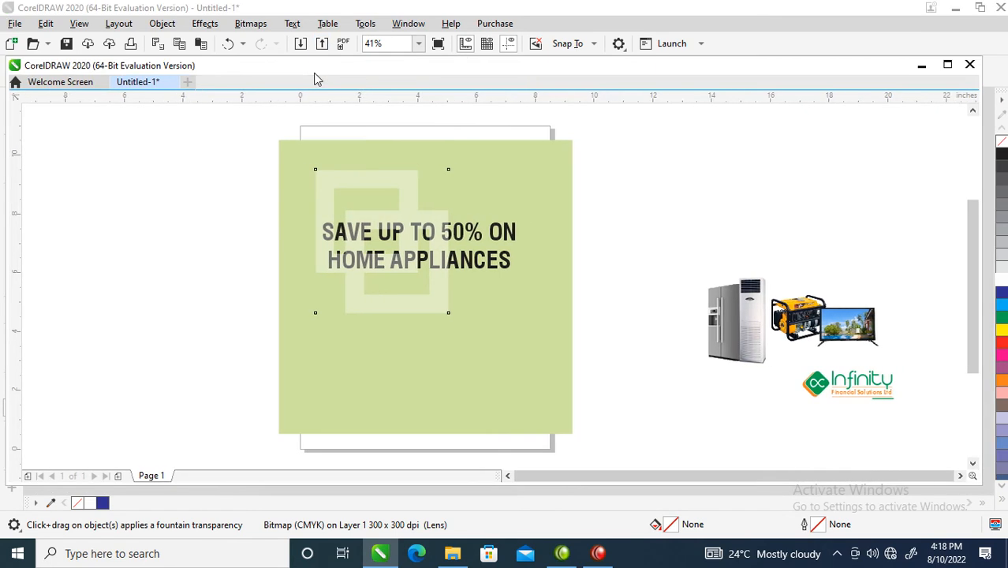
left_click_drag(456, 71, 458, 93)
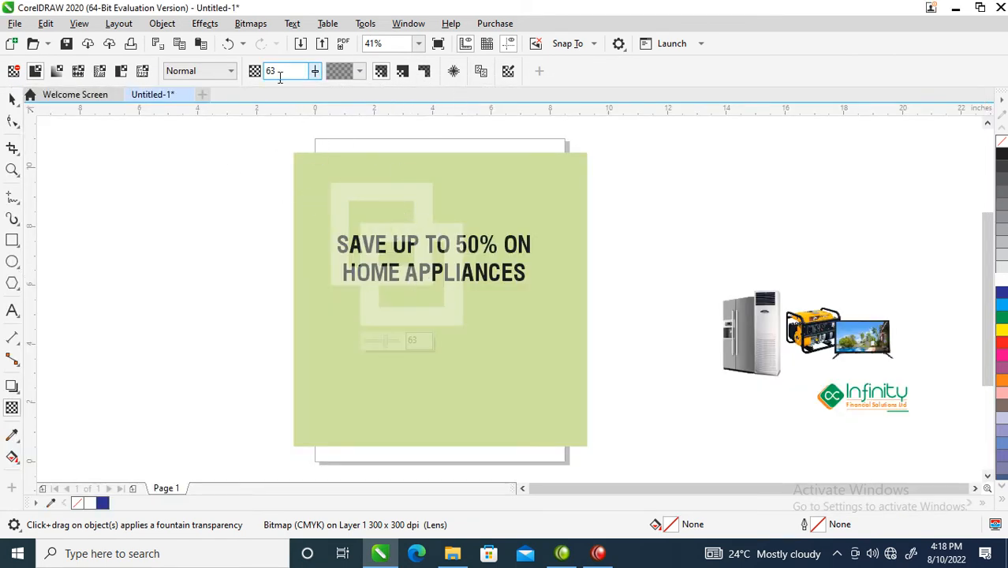
left_click(314, 72)
left_click_drag(315, 89, 329, 91)
left_click(315, 69)
left_click_drag(315, 77, 328, 92)
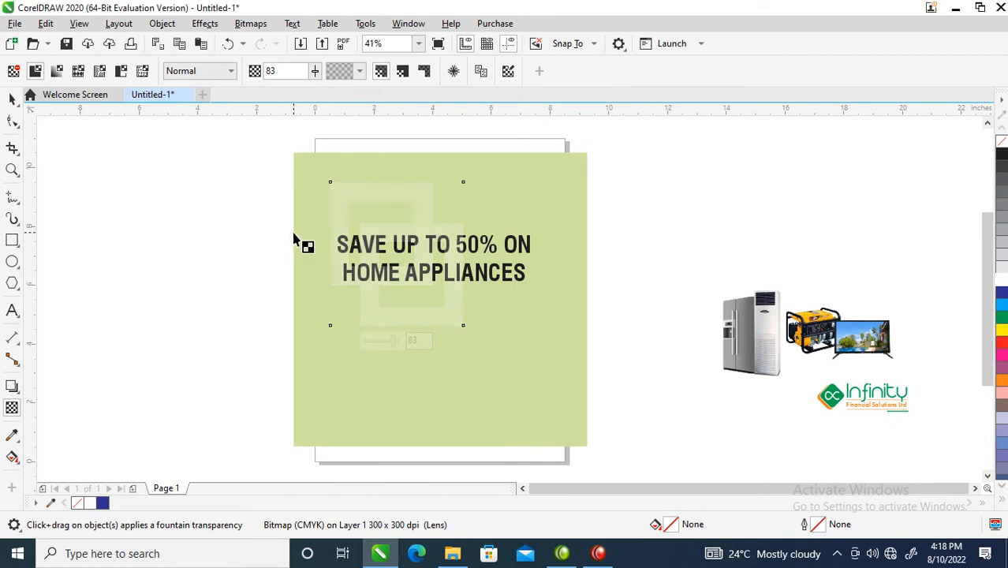
- Try to rotate the semi-transparent frames bitmap about its center, and undo the changes
left_click(12, 98)
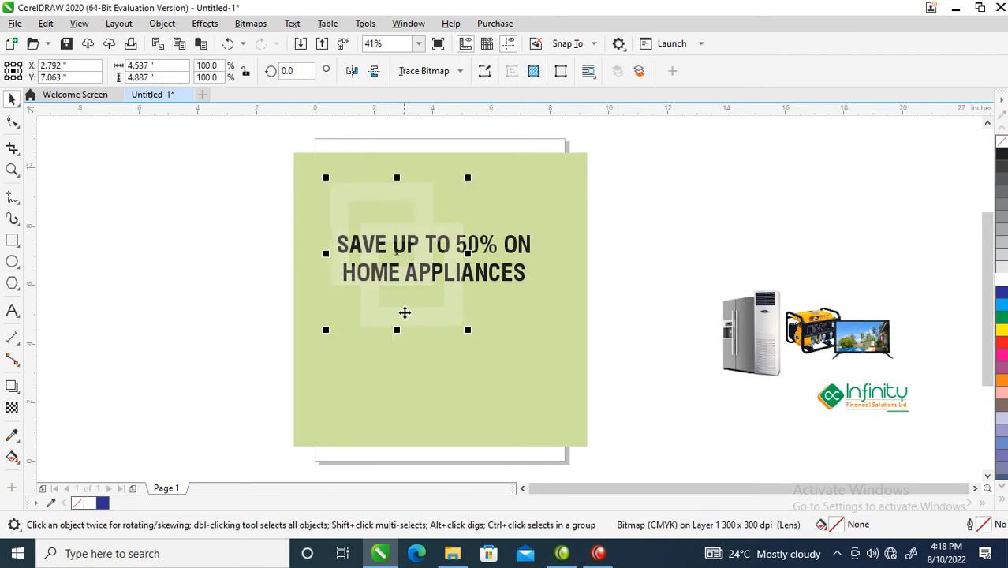
left_click(452, 319)
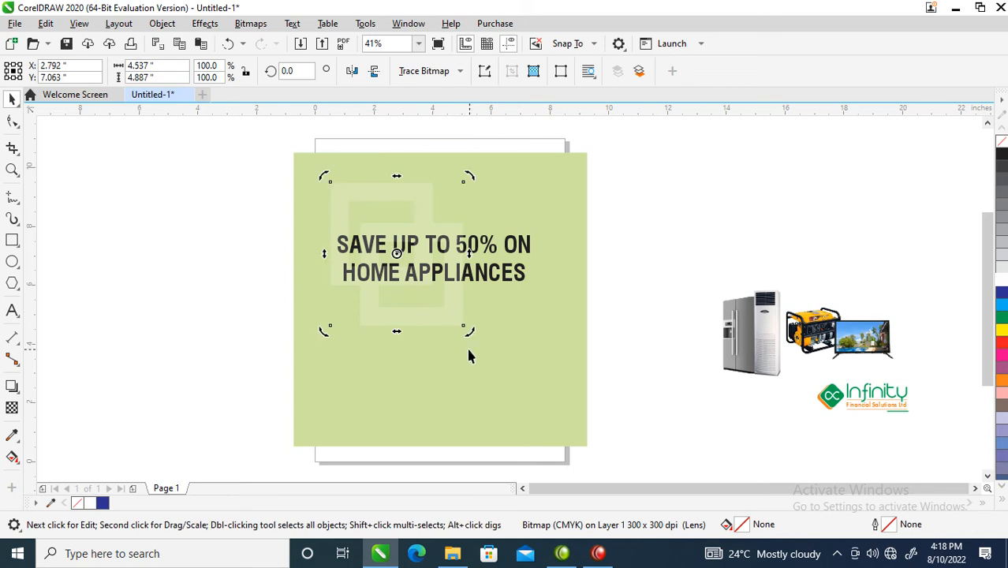
left_click_drag(470, 331, 497, 273)
left_click_drag(497, 275, 497, 301)
key("ctrl+z")
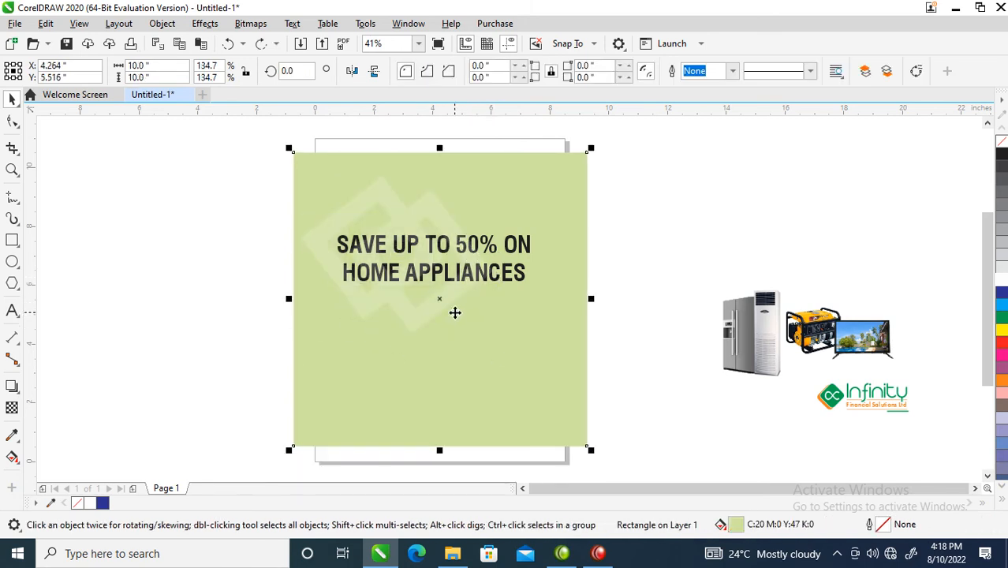
key("ctrl+z")
- Rotate the frames bitmap to about 14.35 degrees, place a copy diagonally below it and shift both over the background's left edge
left_click(460, 318)
left_click_drag(468, 329, 536, 448)
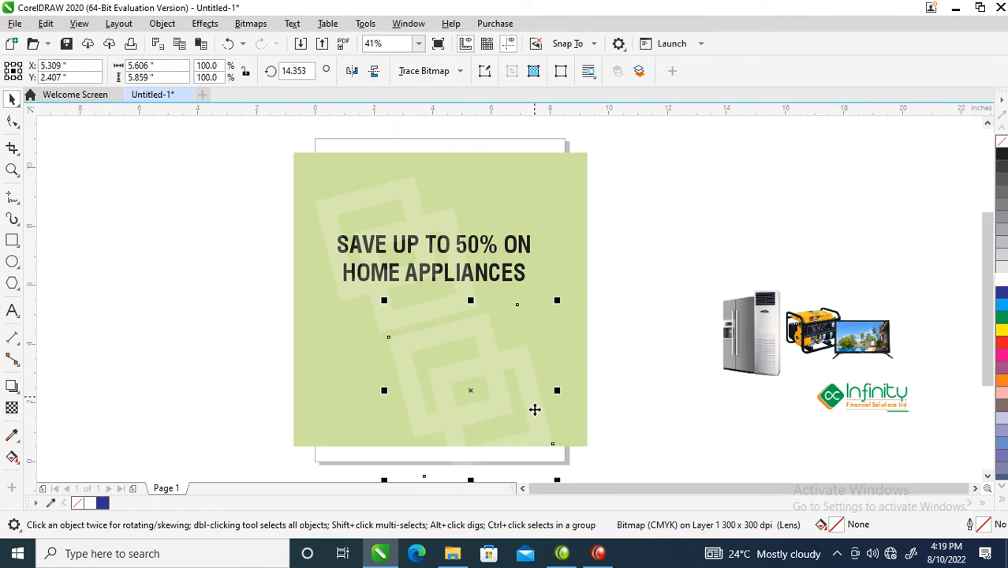
left_click(412, 199, "shift")
left_click_drag(412, 199, 362, 193)
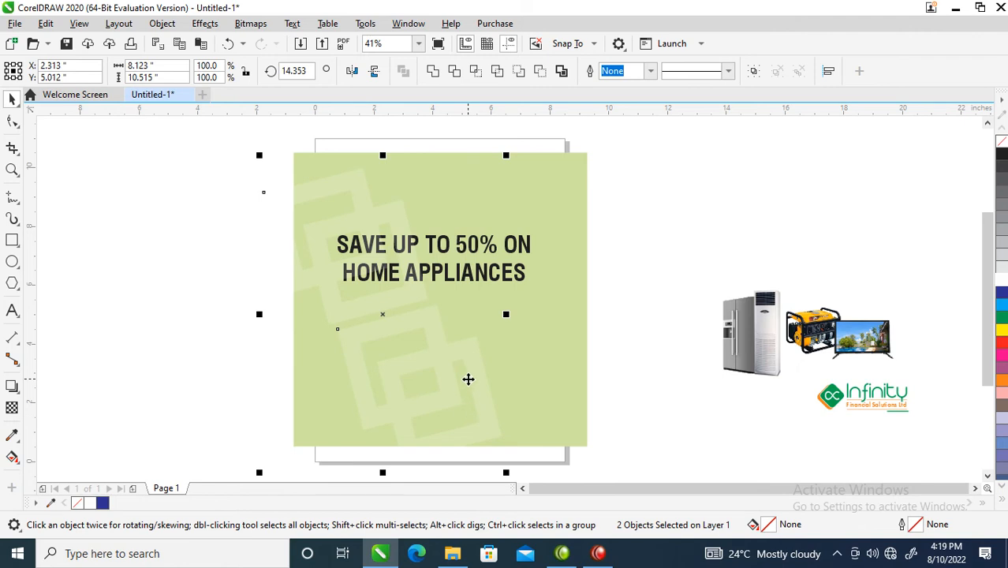
- Merge the two rotated frame patterns into one bitmap and place a copy of it to cover the rest of the background
key("alt+b")
key("c")
key("Return")
mouse_move(444, 382)
left_mouse_down()
mouse_move(546, 338)
mouse_move(413, 392)
mouse_move(423, 396)
mouse_move(421, 369)
mouse_move(435, 384)
mouse_move(430, 372)
left_mouse_up()
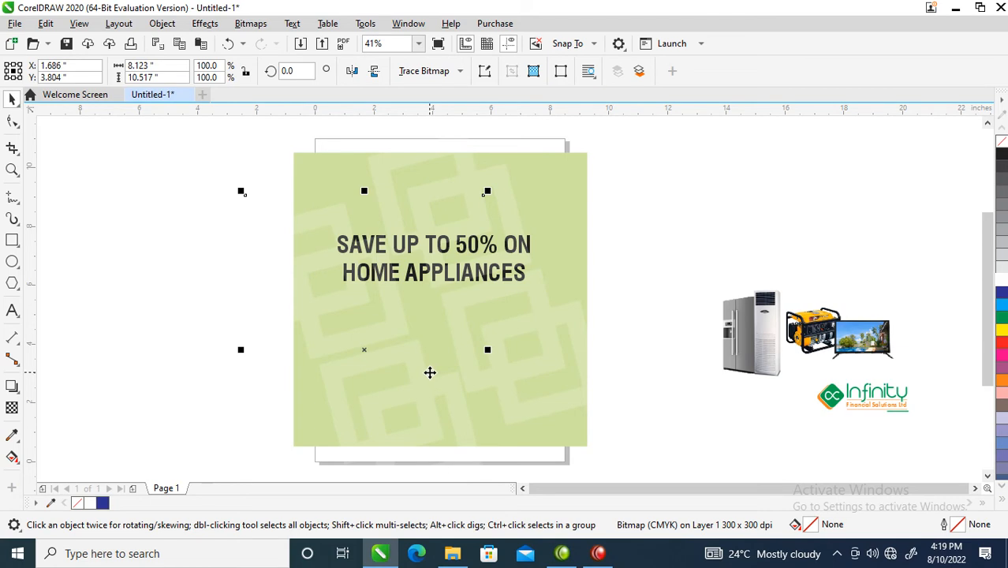
- Merge both pattern bitmaps into a single bitmap and move it partly off the background's left side
left_click(505, 170, "shift")
key("alt+b")
key("Return")
left_click_drag(548, 340, 380, 337)
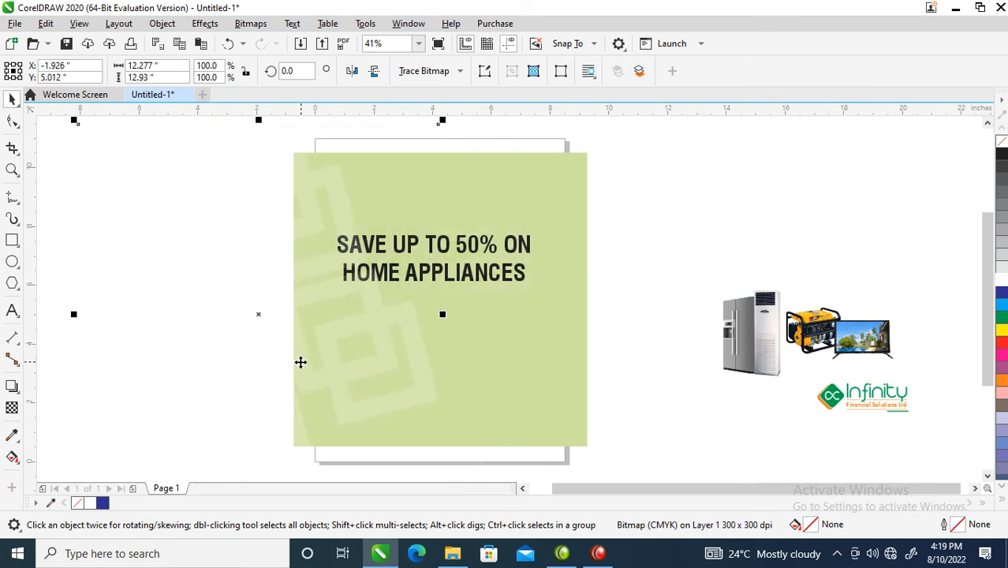
left_click_drag(342, 365, 330, 344)
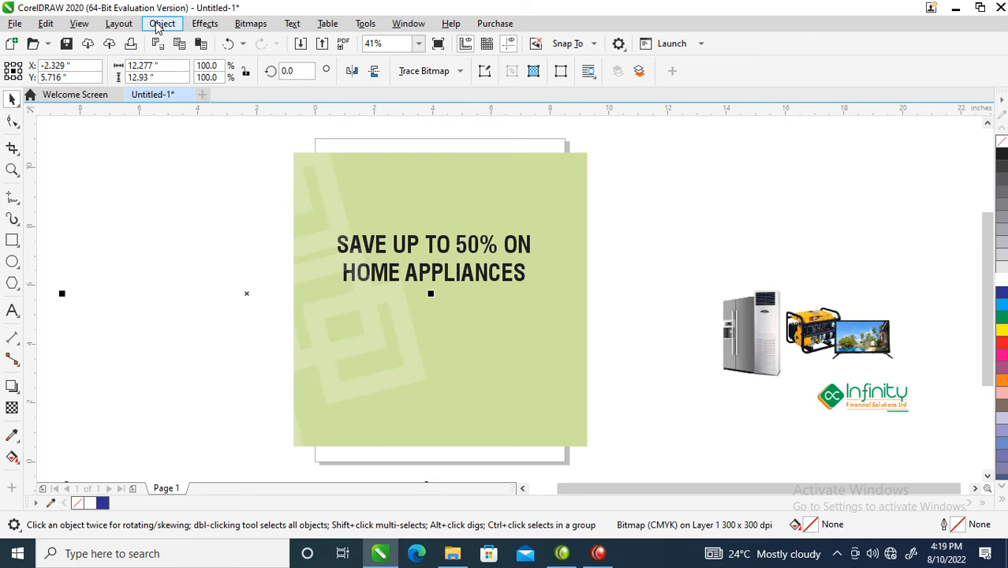
- PowerClip the frame pattern bitmap inside the green background square
double_click(584, 164)
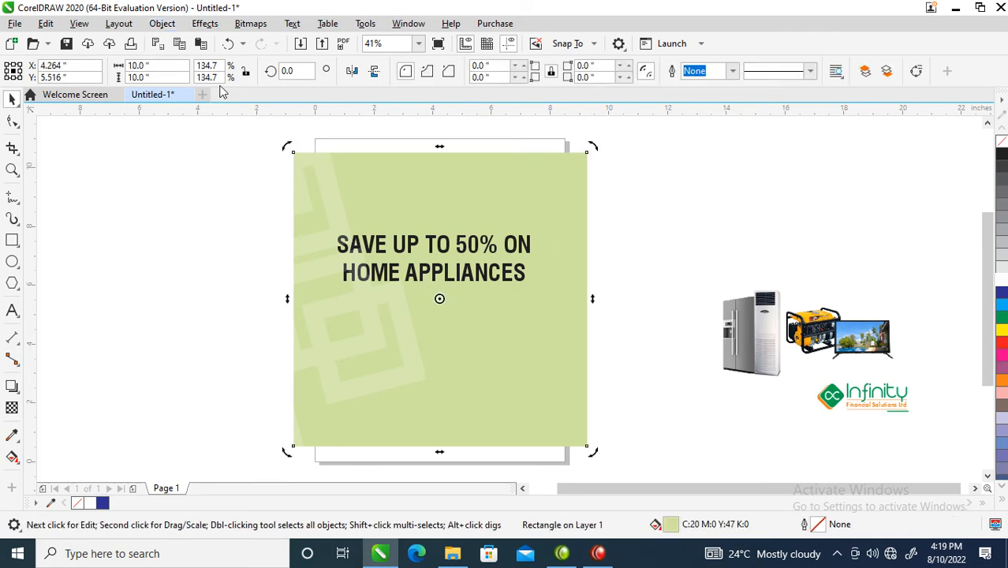
left_click(307, 277)
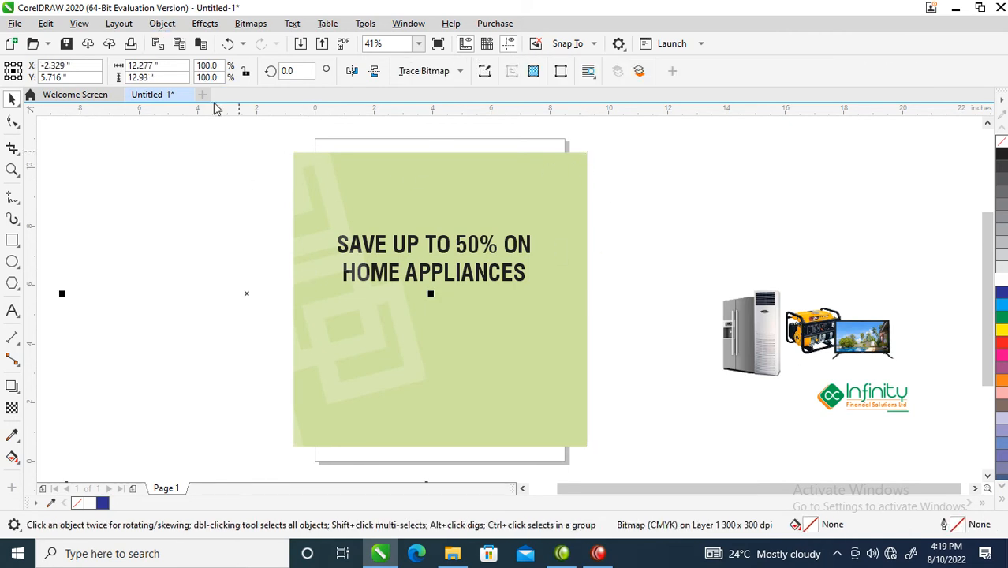
left_click(169, 27)
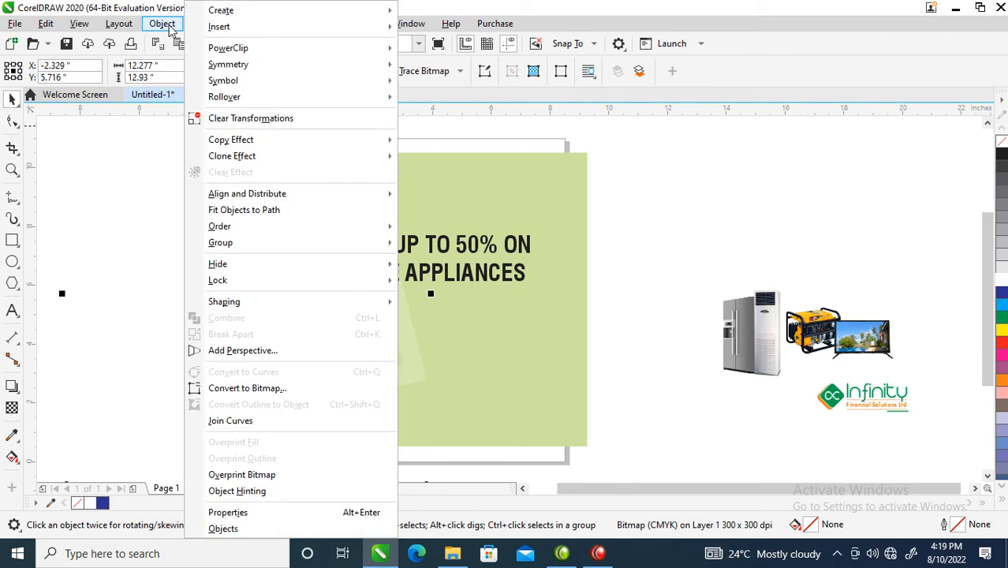
left_click(169, 27)
left_click(165, 28)
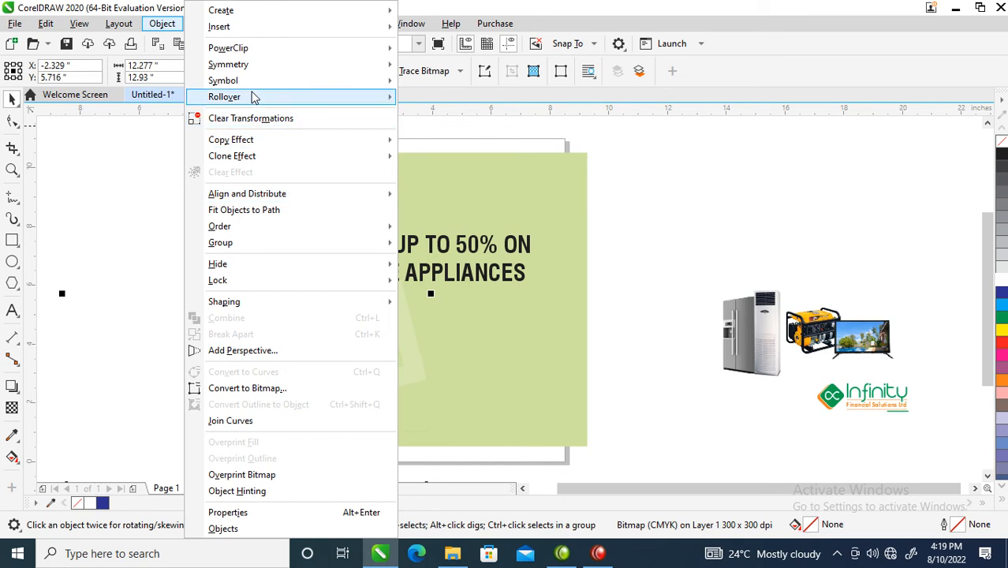
mouse_move(259, 53)
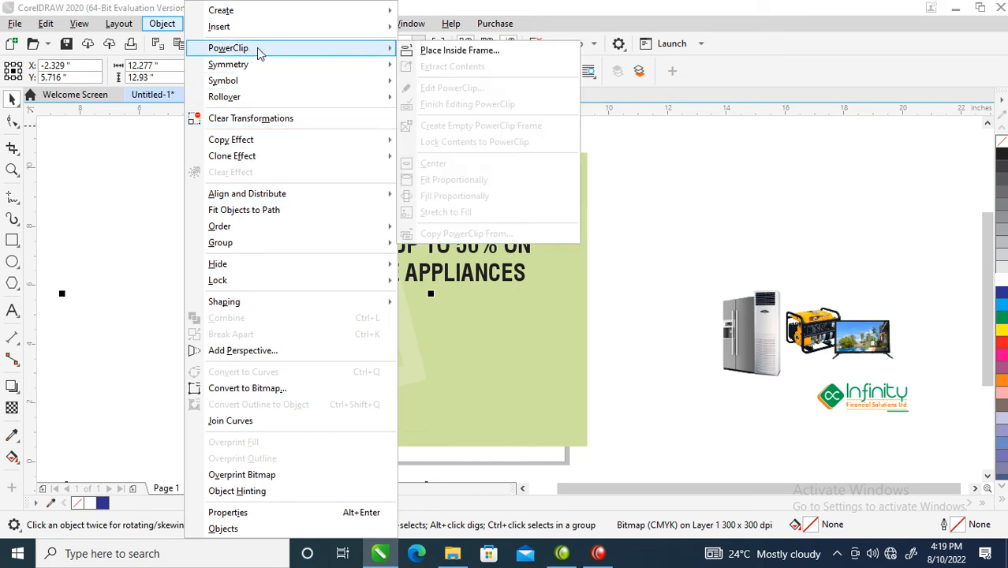
left_click(462, 51)
left_click(419, 183)
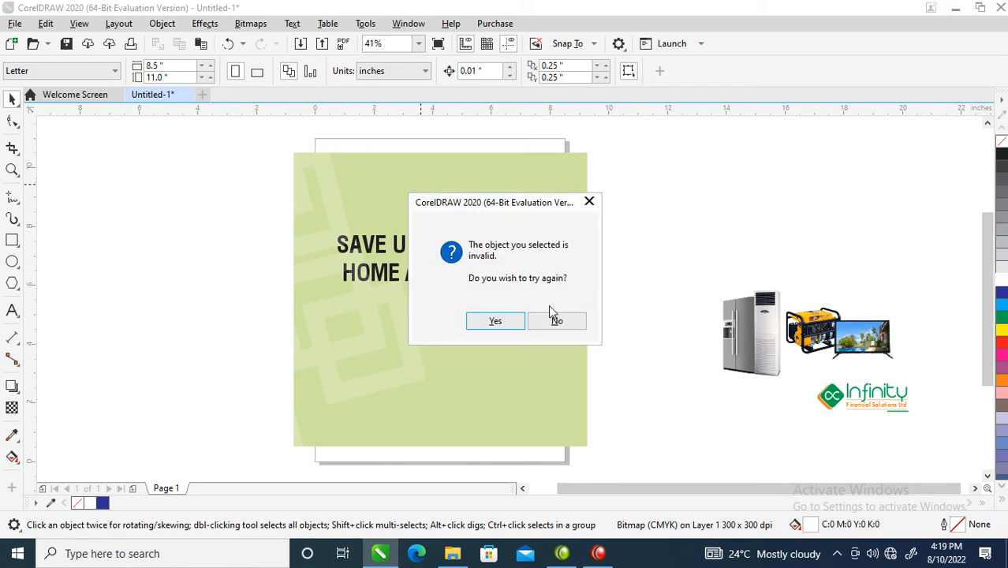
left_click(587, 202)
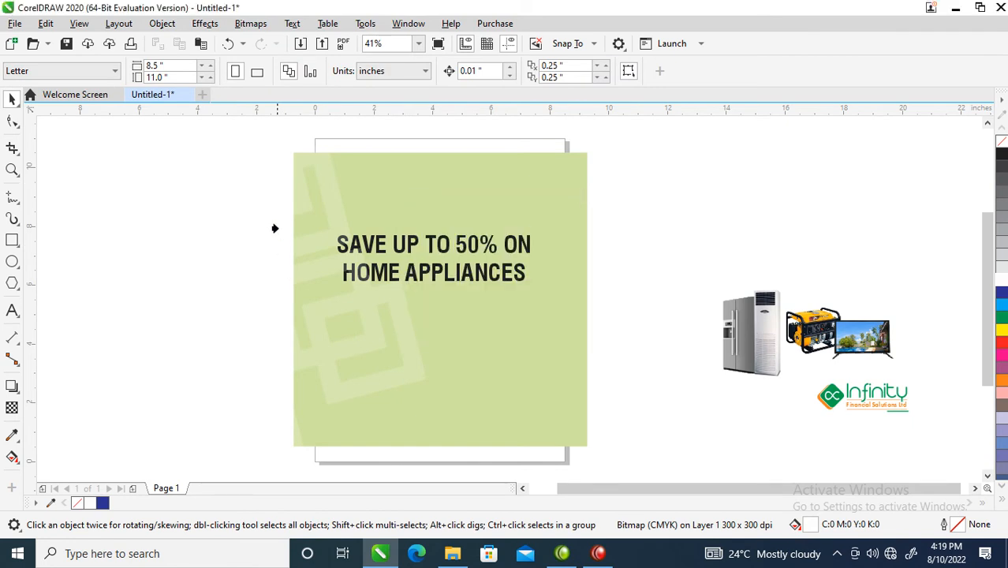
left_click(571, 167)
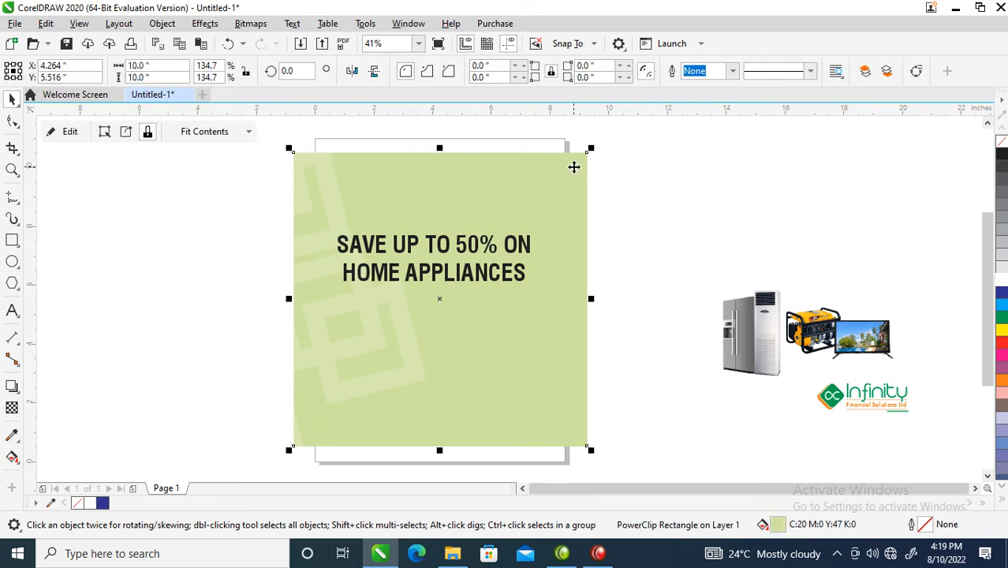
- Reposition the clipped frame pattern inside the background so that it covers the whole square
left_click(325, 194)
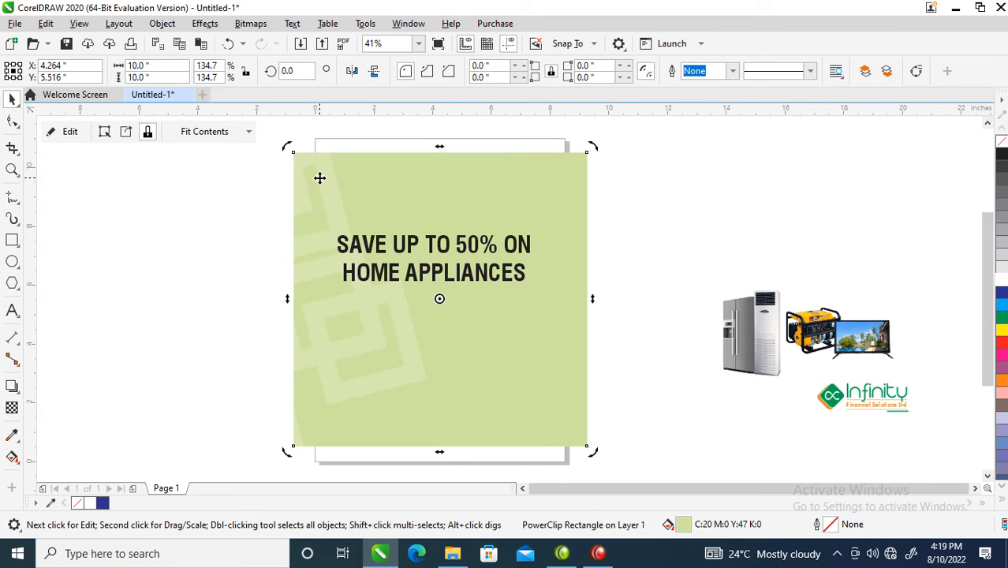
left_click(319, 177)
left_click_drag(330, 189, 511, 206)
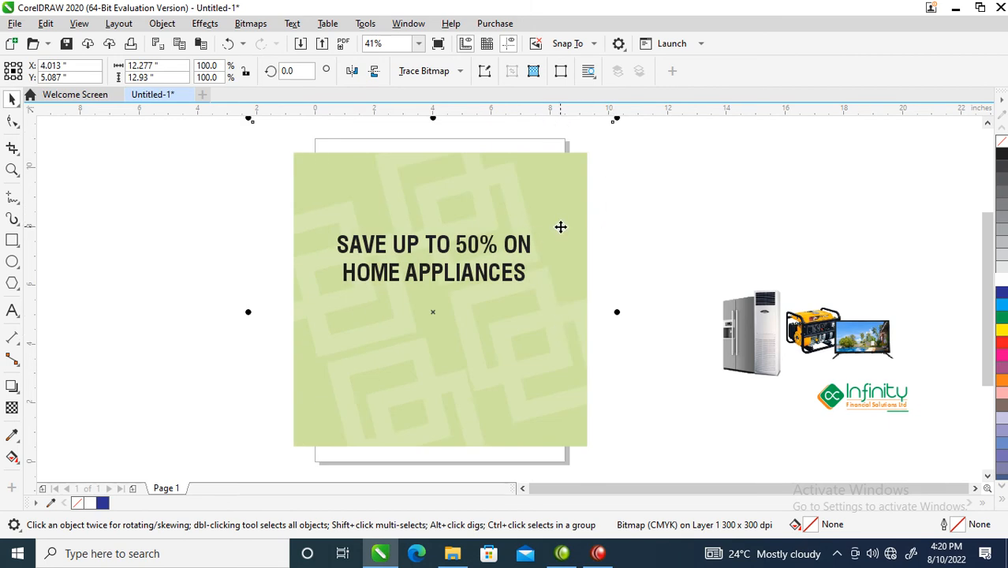
- Rotate the clipped pattern to about 23.5 degrees and enlarge it to about 129% around its center
scroll(560, 228, "down", 2)
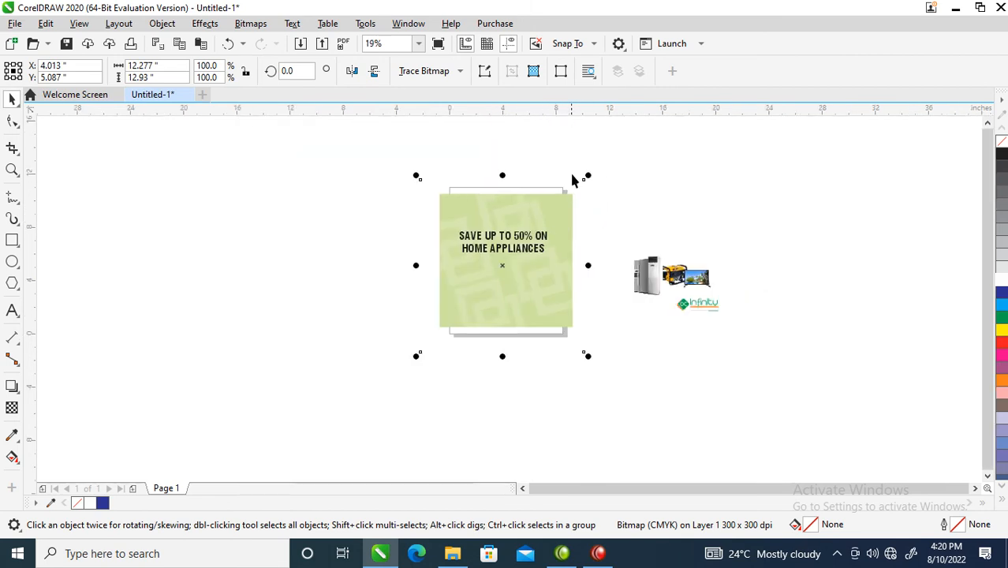
left_click(524, 209)
left_click_drag(588, 177, 551, 135)
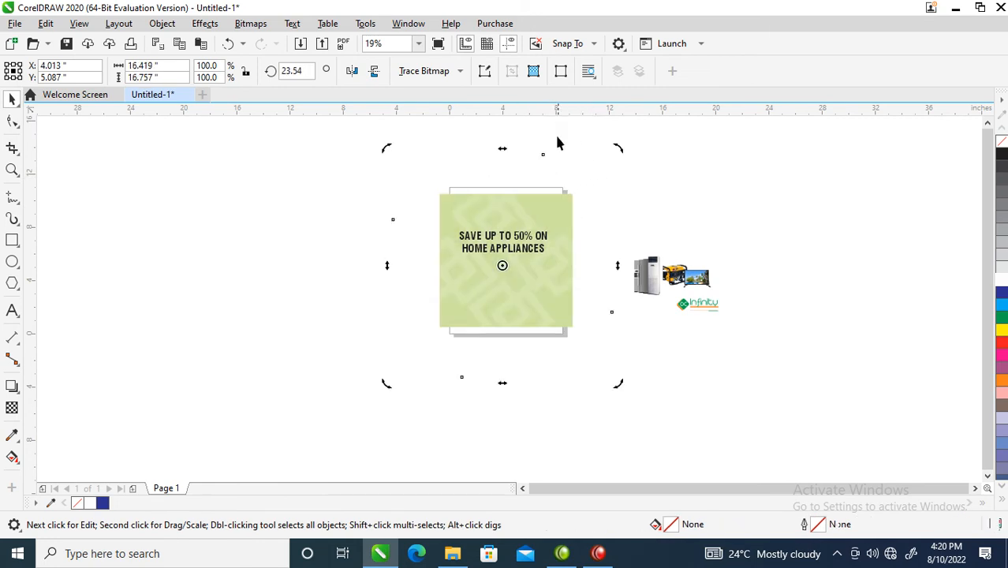
left_click(563, 261)
left_click_drag(620, 151, 647, 161)
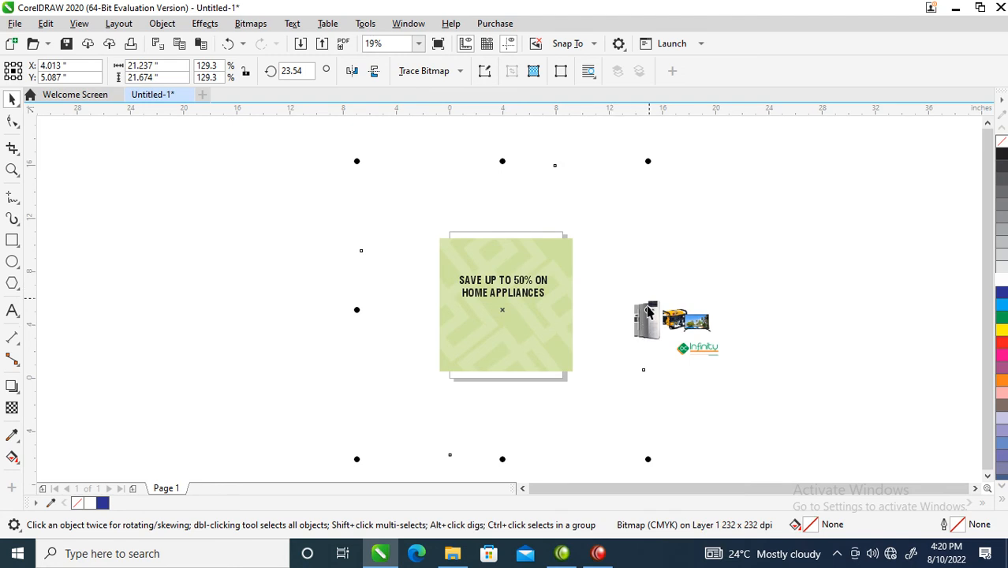
- Tint the background square's fill with green and yellow, and lighten it with white to C45 M0 Y66 K0
left_click(669, 211)
key("z")
left_click_drag(405, 217, 602, 352)
key("space")
left_click(452, 240)
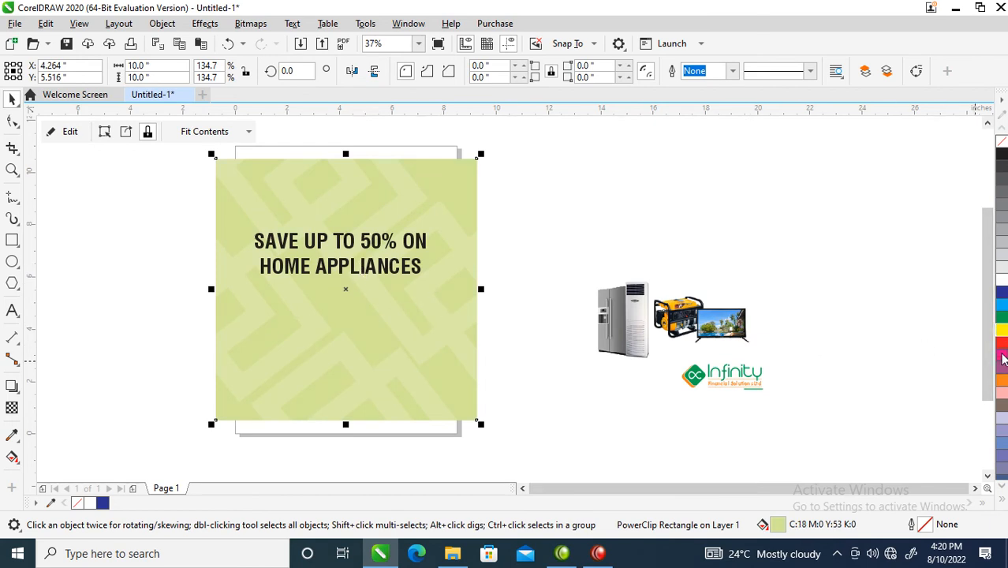
left_click(1002, 320)
left_click(1001, 320, "ctrl")
left_click(1002, 319, "ctrl")
left_click(1002, 332, "ctrl")
left_click(1002, 331, "ctrl")
left_click(1002, 320, "ctrl")
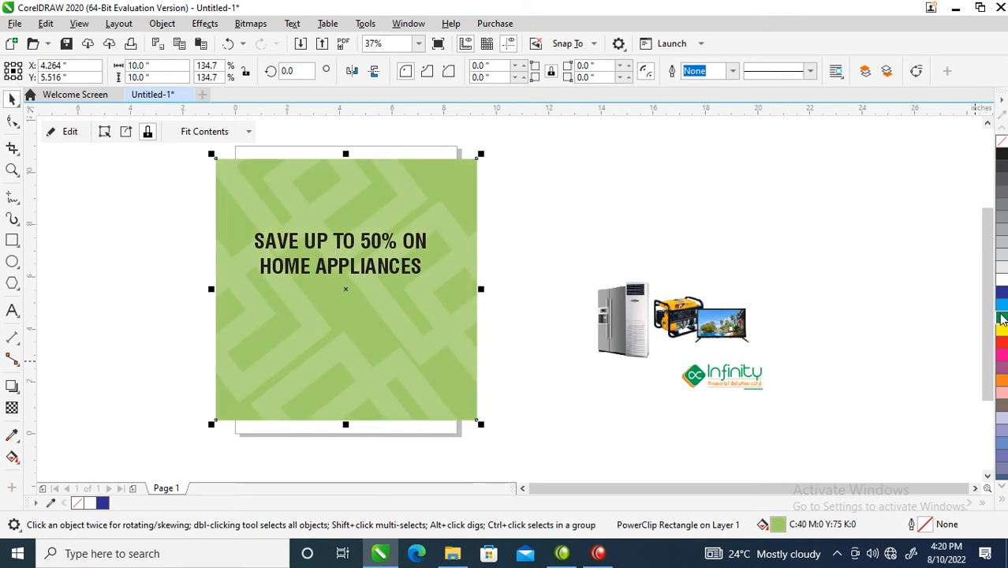
left_click(1001, 319, "ctrl")
left_click(1001, 320, "ctrl")
left_click(1001, 320, "ctrl")
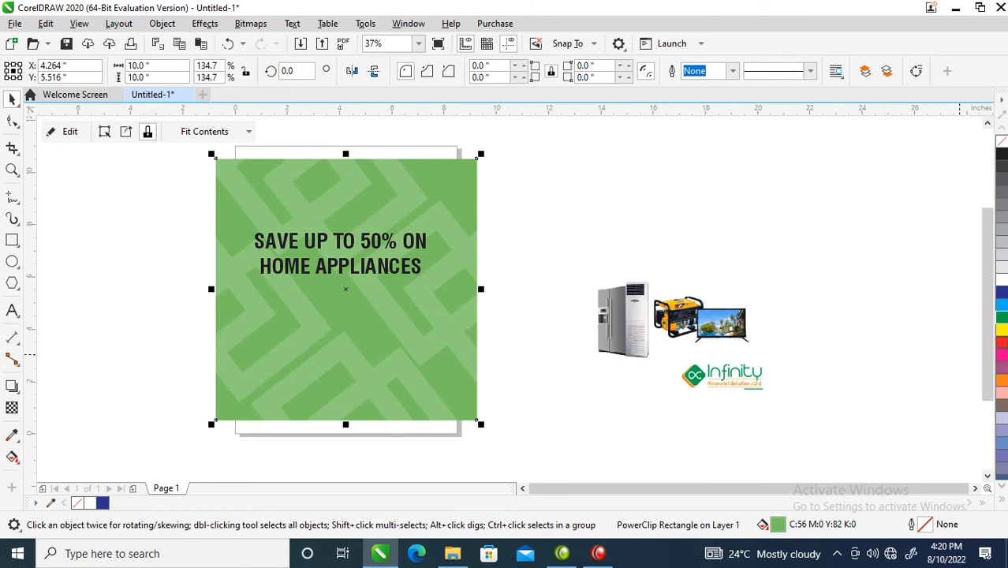
left_click(1001, 280, "ctrl")
left_click(1002, 281, "ctrl")
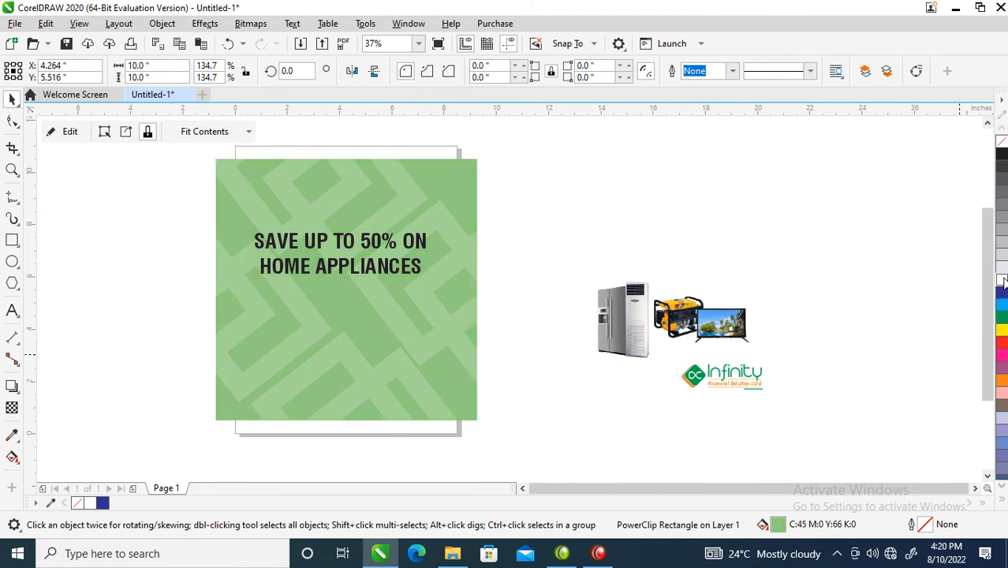
- Lighten the background square's fill with white to C30 M0 Y43 K0 and recolor the headline text white
left_click(1002, 280, "ctrl")
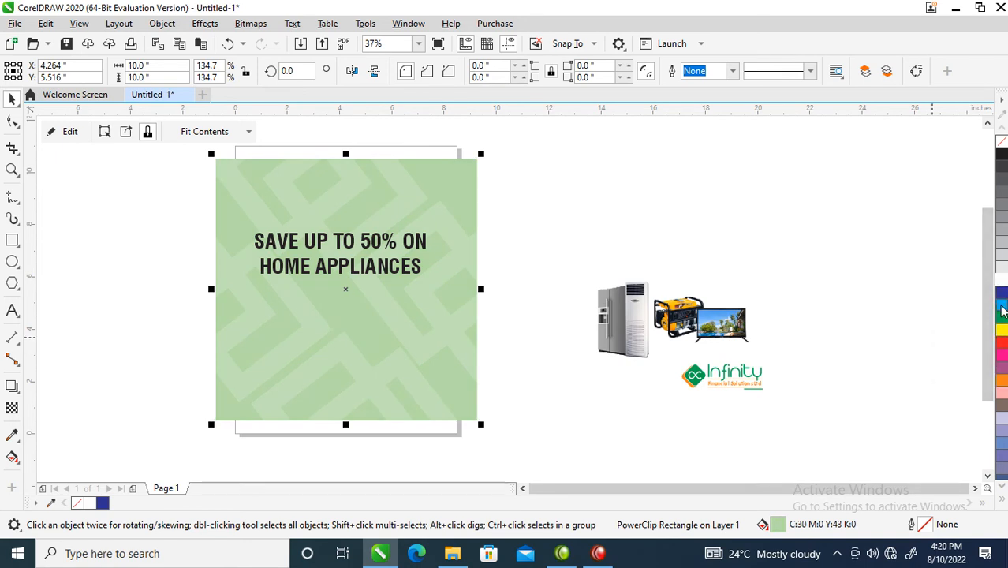
left_click_drag(540, 224, 225, 298)
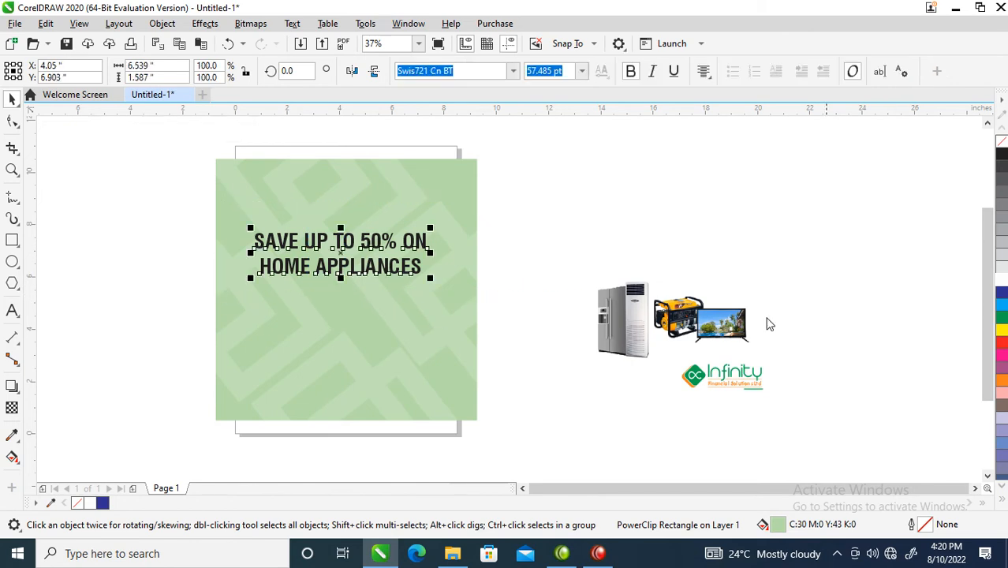
left_click(1001, 279)
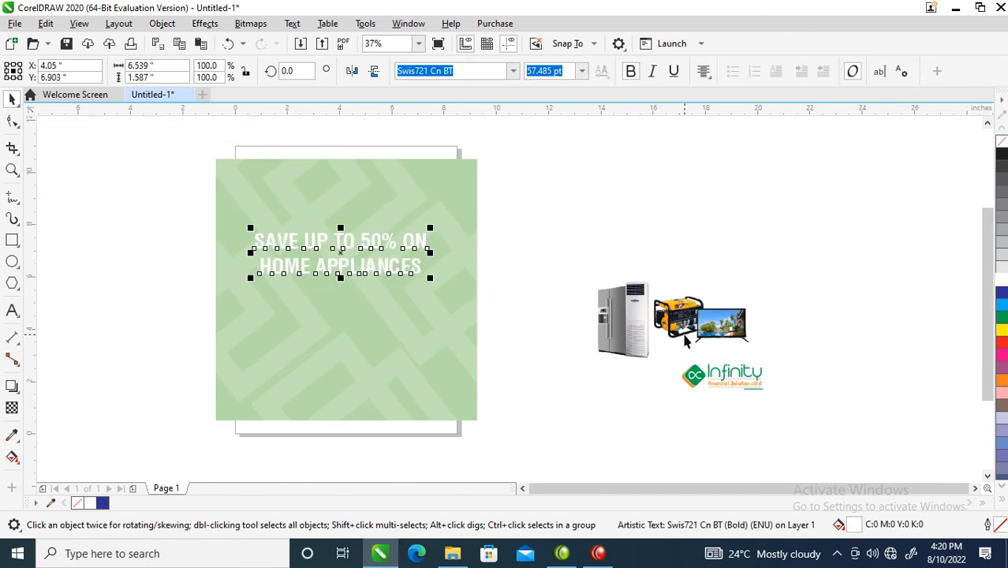
- Move the refrigerator and air conditioner images onto the flyer's right side and enlarge them together to about 4.2 by 6.2 inches
left_click(639, 325)
left_click_drag(555, 227, 674, 396)
left_click_drag(636, 323, 423, 348)
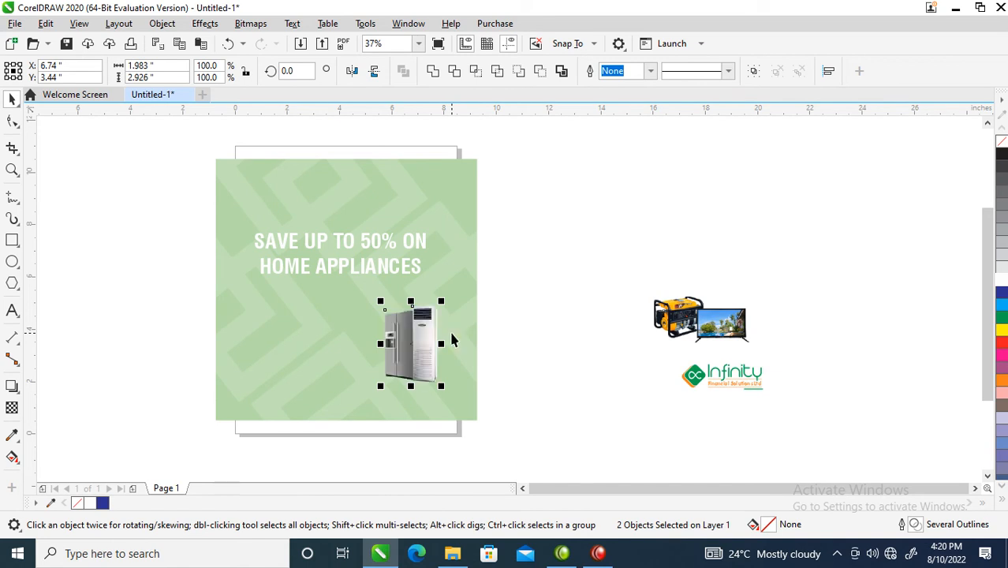
left_click_drag(442, 300, 501, 214)
left_click_drag(470, 323, 439, 323)
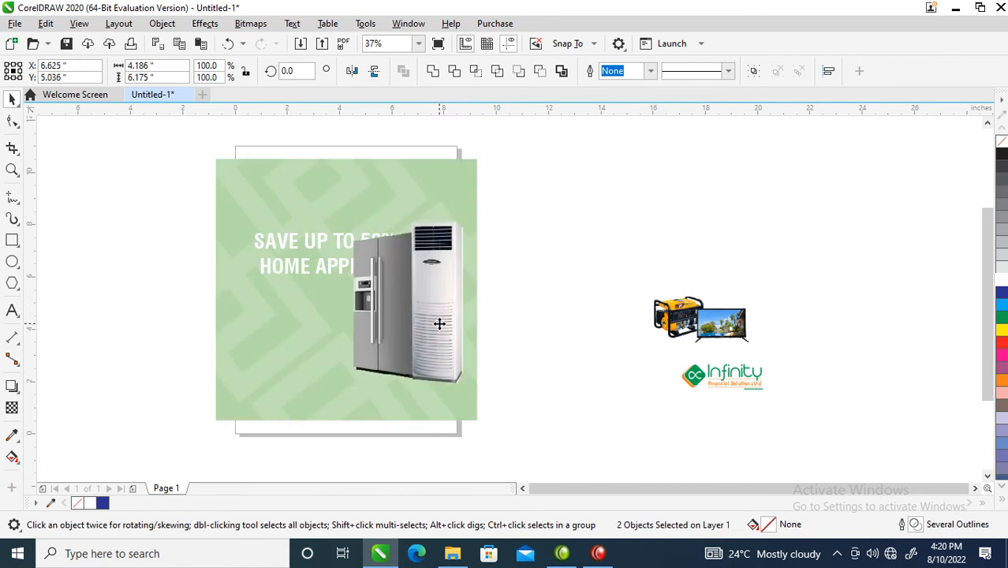
- Place the generator and TV in front of the refrigerator and group all four appliance images near the flyer's lower-right corner
left_click_drag(812, 260, 604, 359)
left_click_drag(699, 327, 367, 356)
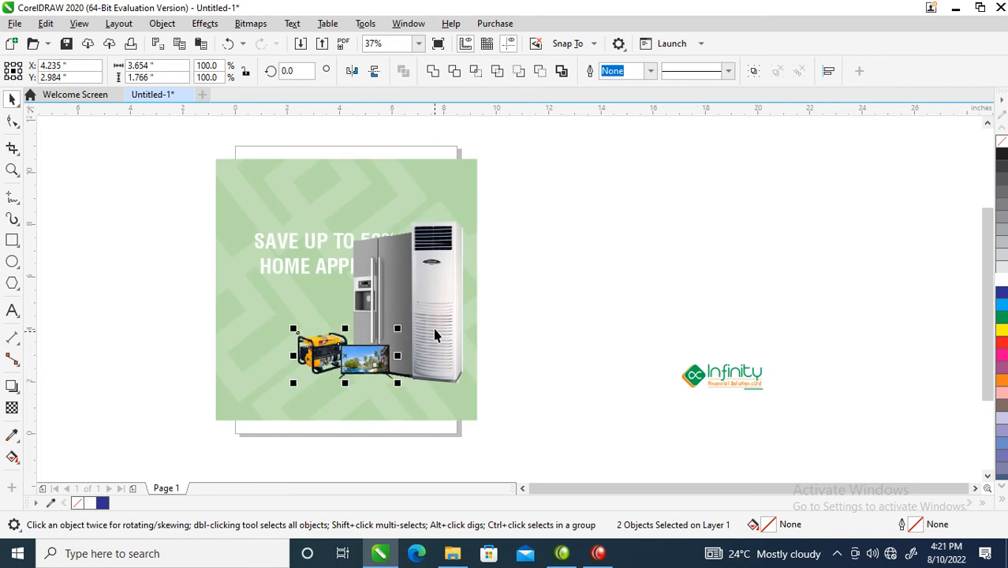
left_click(432, 288, "shift")
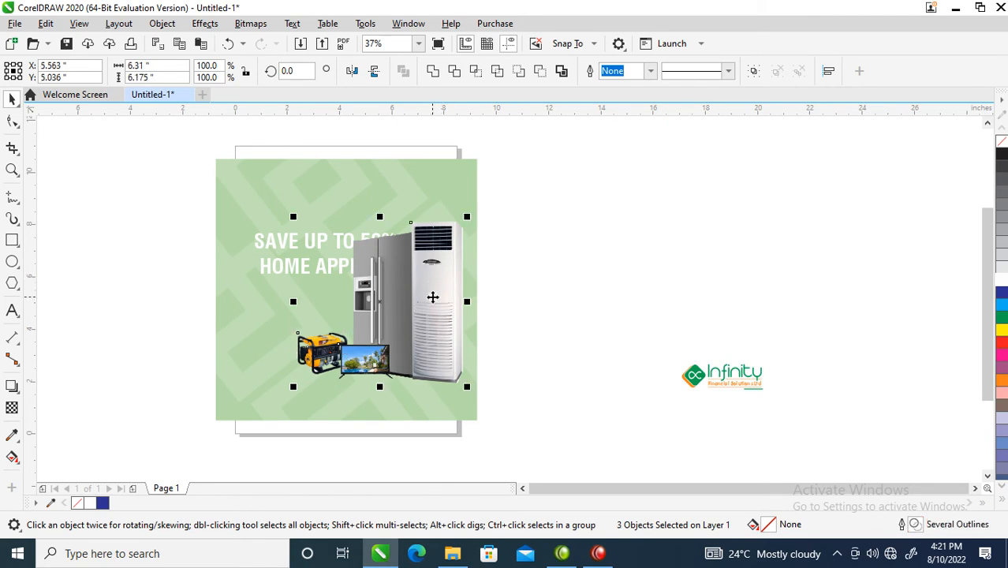
left_click(376, 282, "shift")
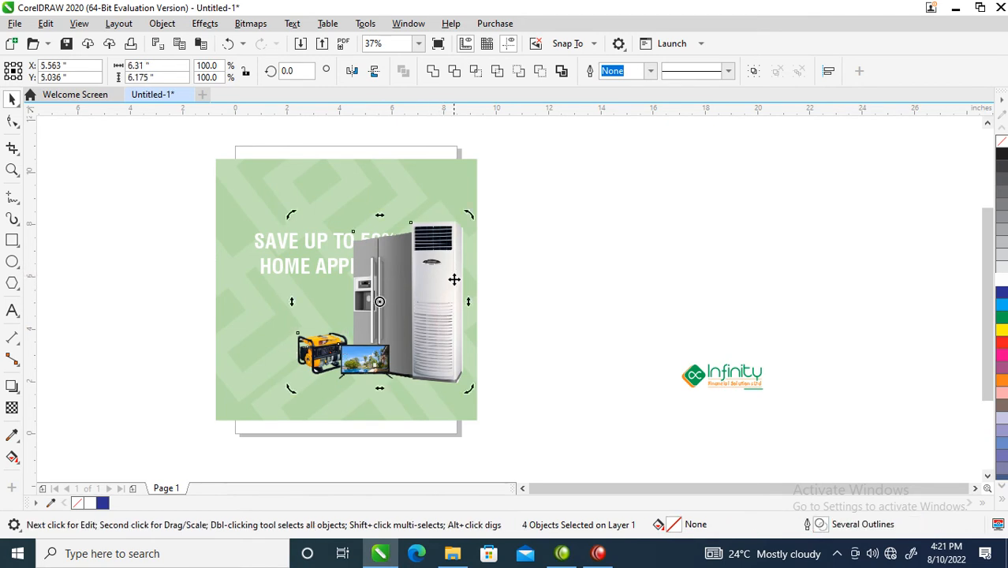
left_click(435, 260)
left_click_drag(435, 275, 440, 302)
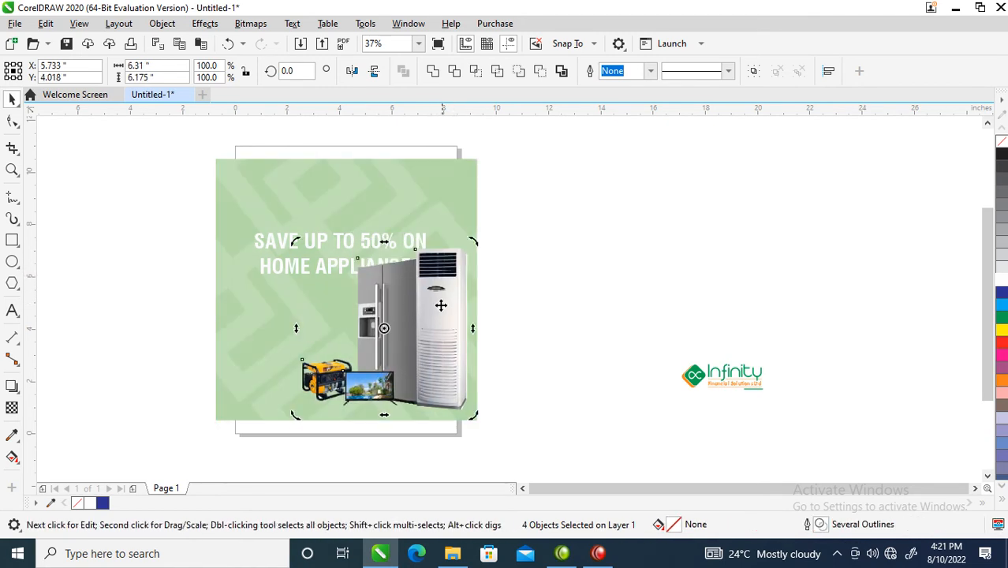
left_click(456, 335)
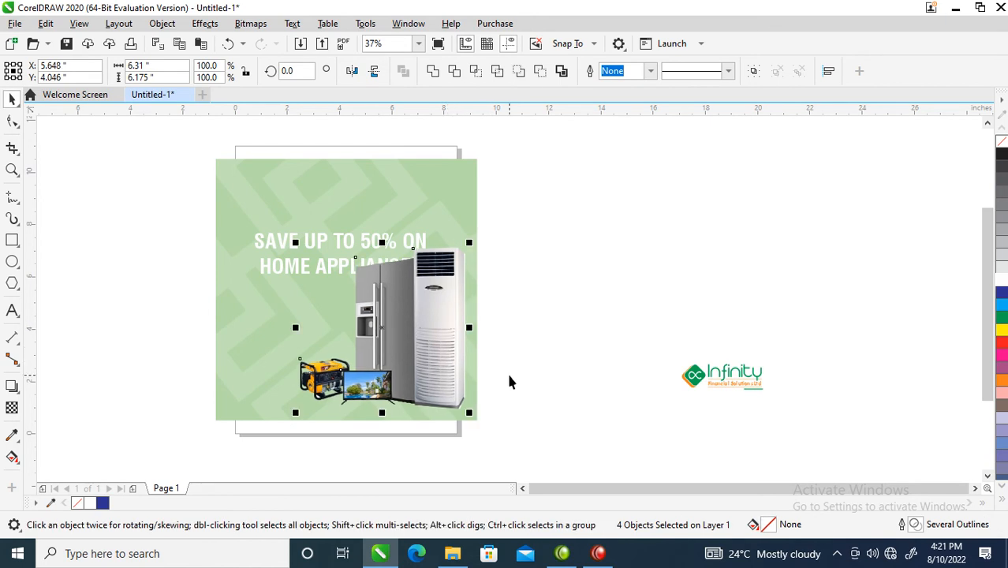
key("ctrl+g")
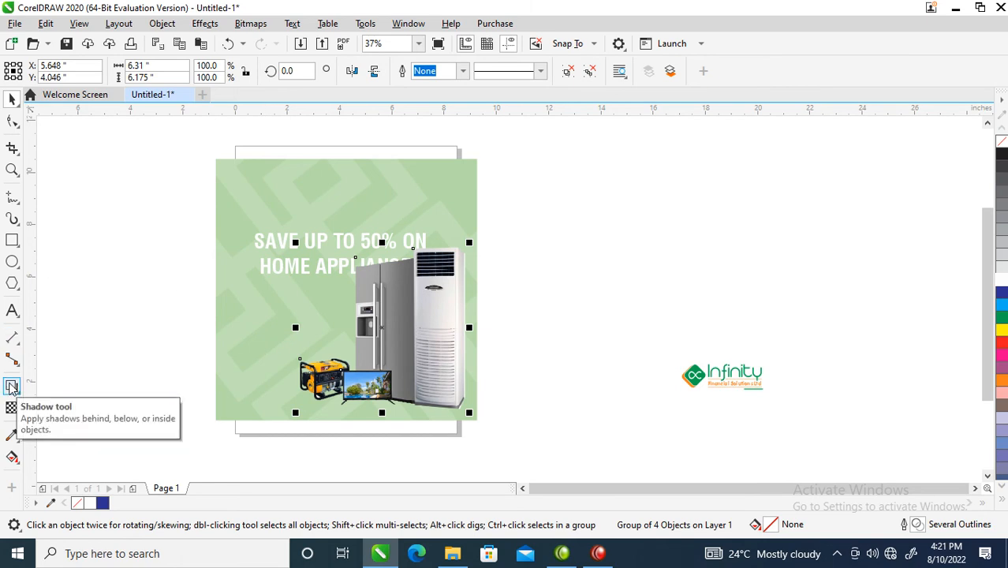
- Apply a perspective drop shadow to the appliance group, cast from its base toward the upper left
left_click(11, 386)
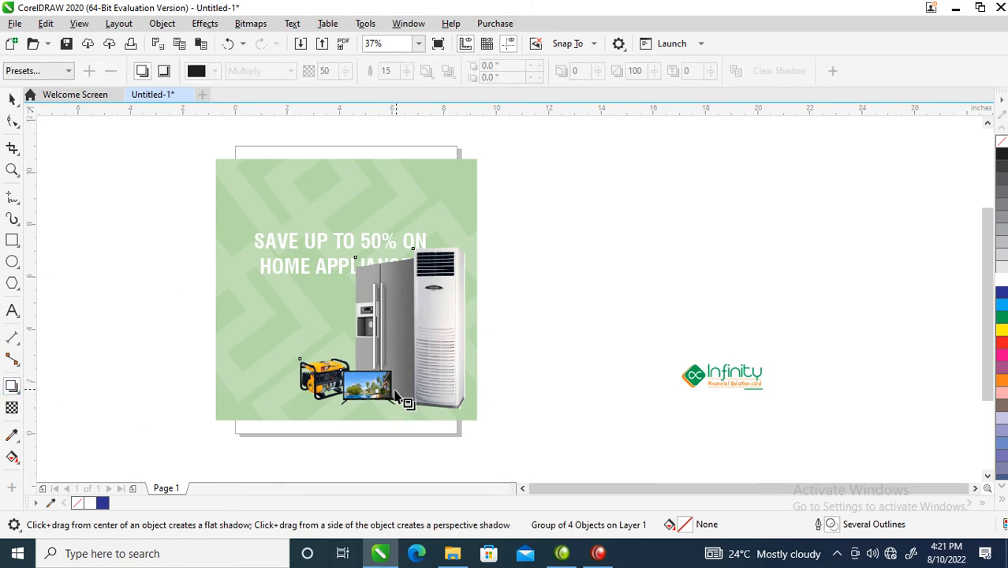
left_click_drag(382, 408, 332, 347)
left_click(347, 328)
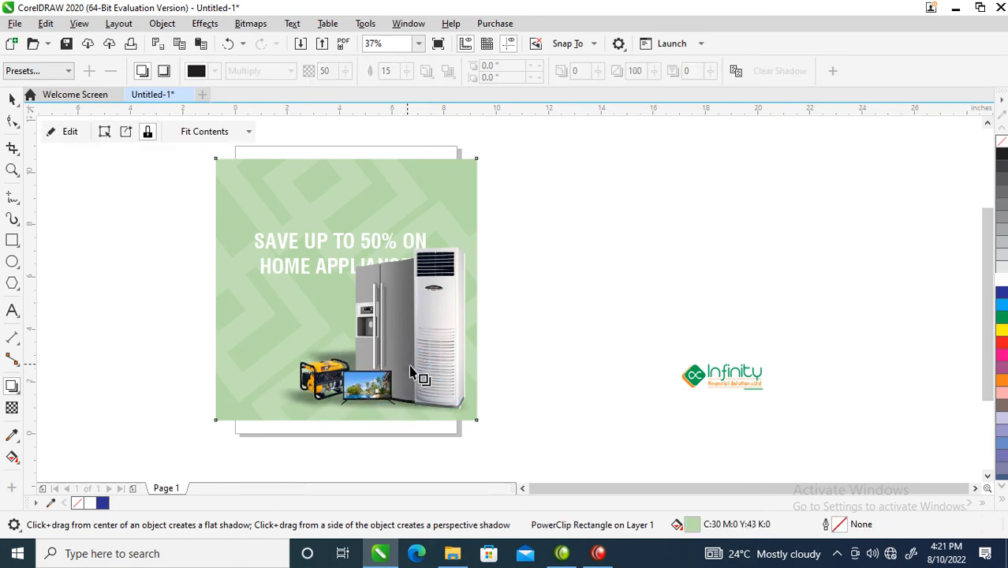
- Set the appliance shadow's feathering to 60 and its opacity to 80
left_click(387, 406)
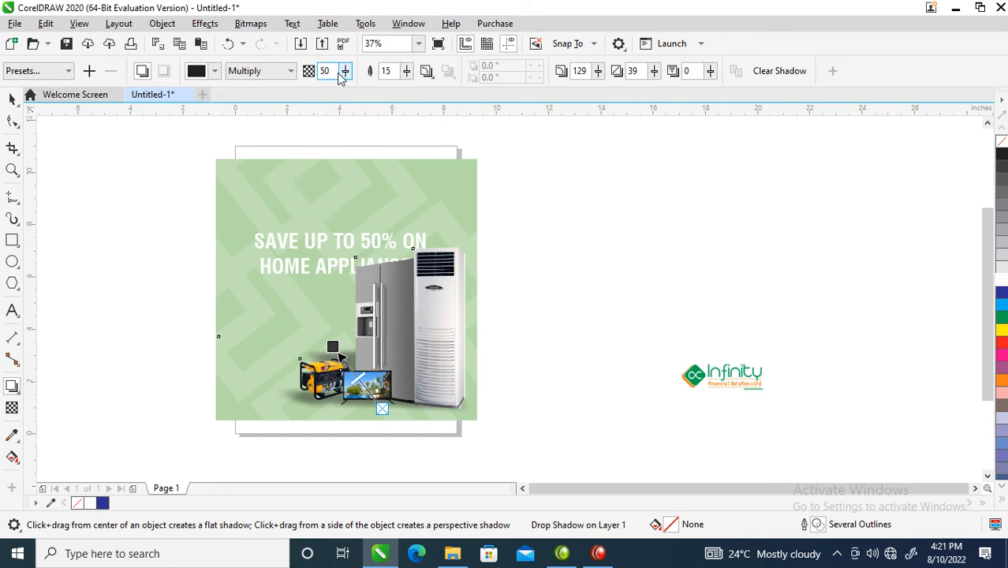
left_click(389, 71)
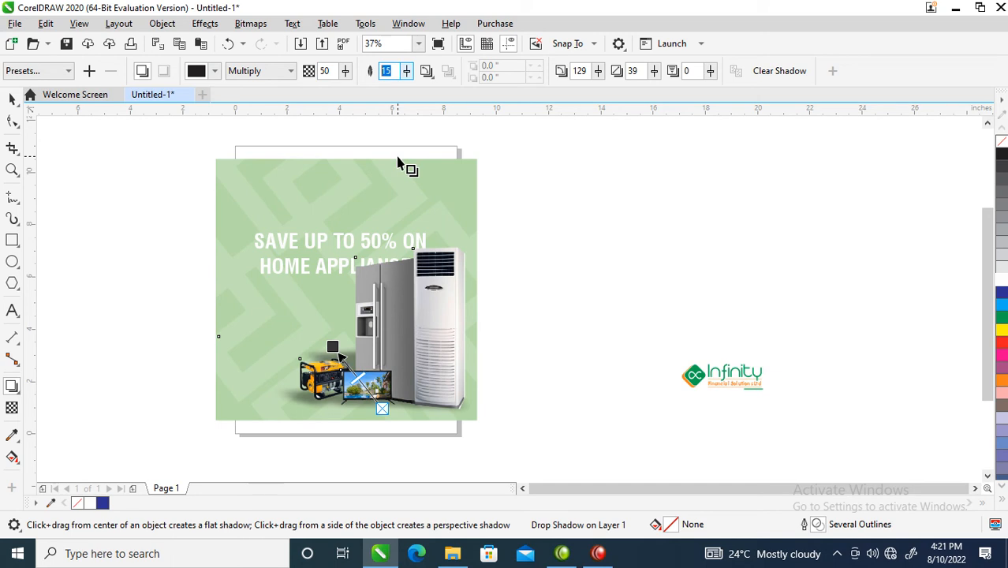
type("60")
key("Return")
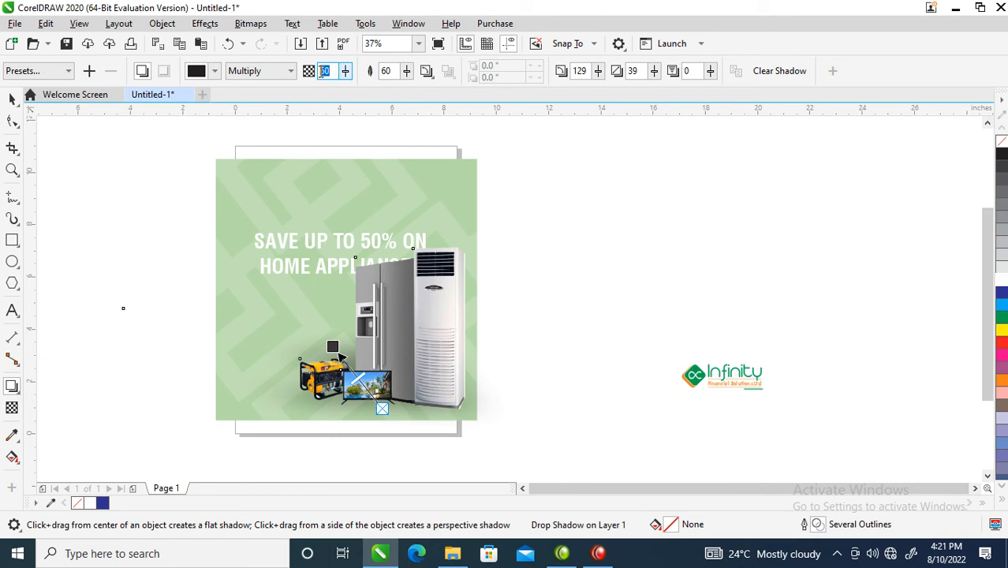
type("80")
key("Return")
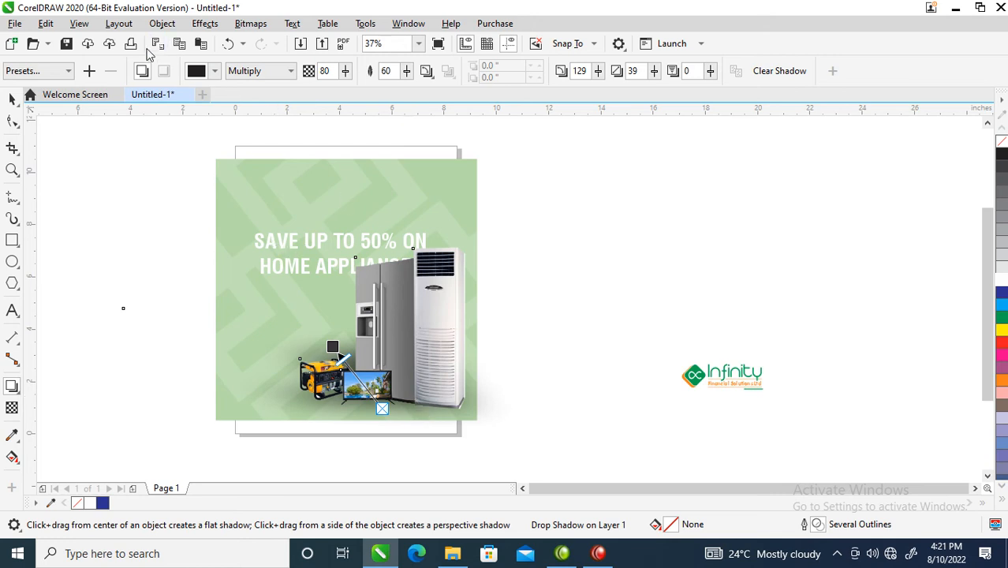
- Break the drop shadow apart from the appliance images and group the two together
left_click(161, 25)
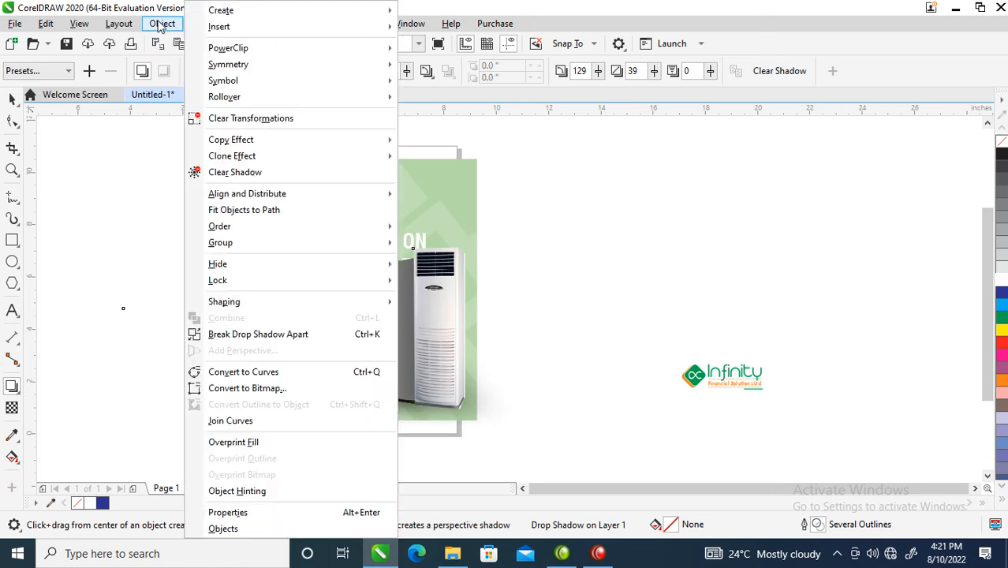
left_click(259, 335)
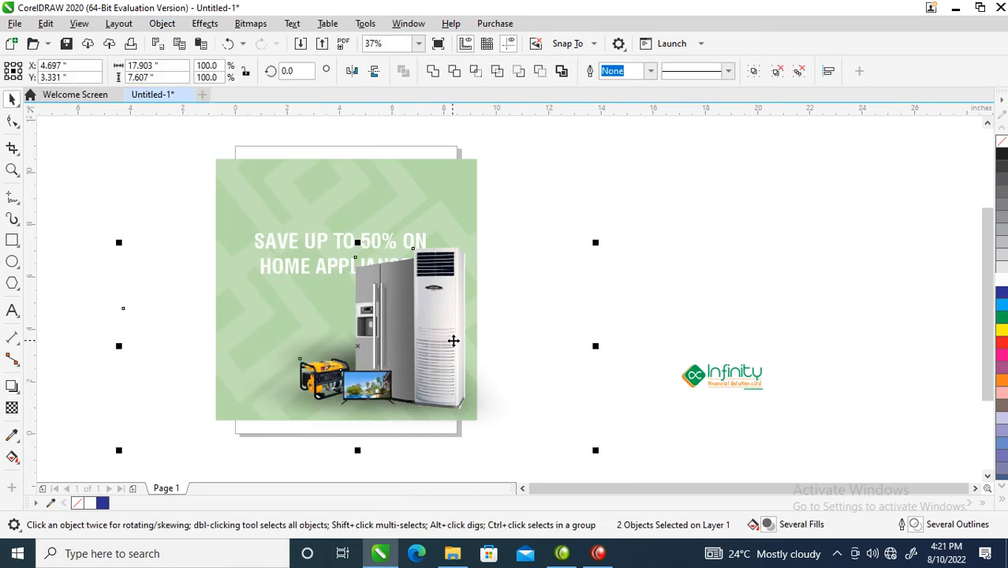
key("ctrl+g")
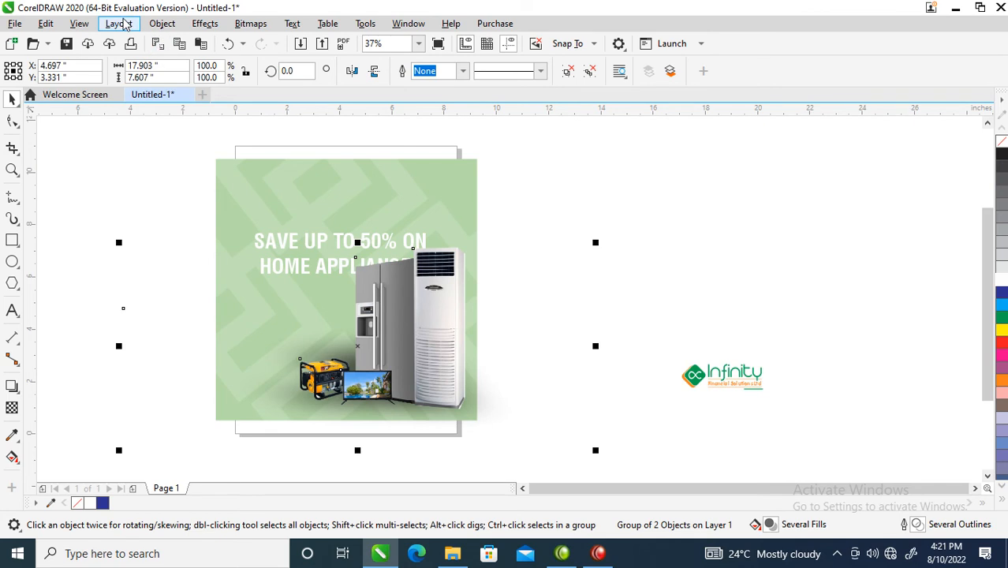
- PowerClip the grouped appliances and shadow inside the green background square
left_click(162, 25)
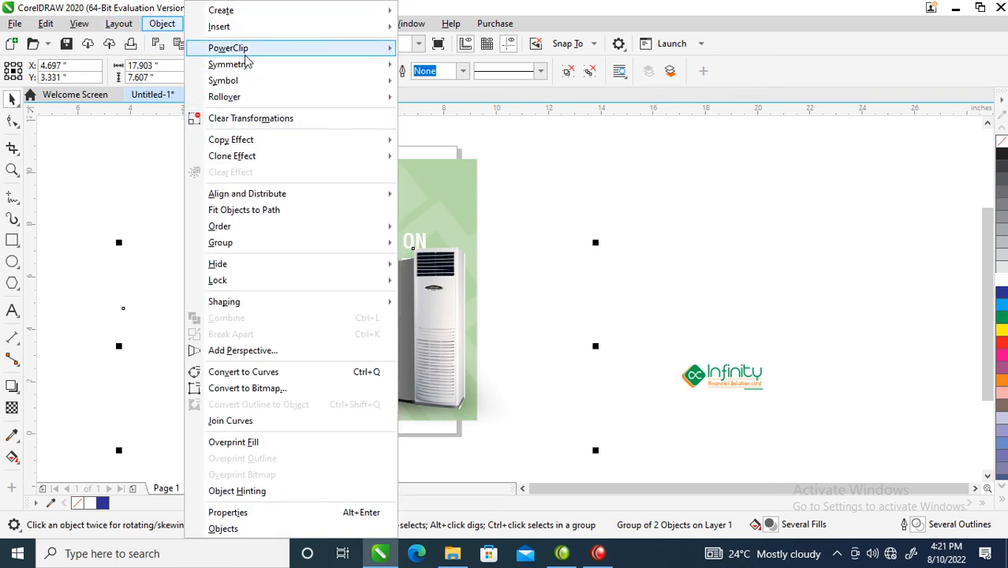
mouse_move(243, 49)
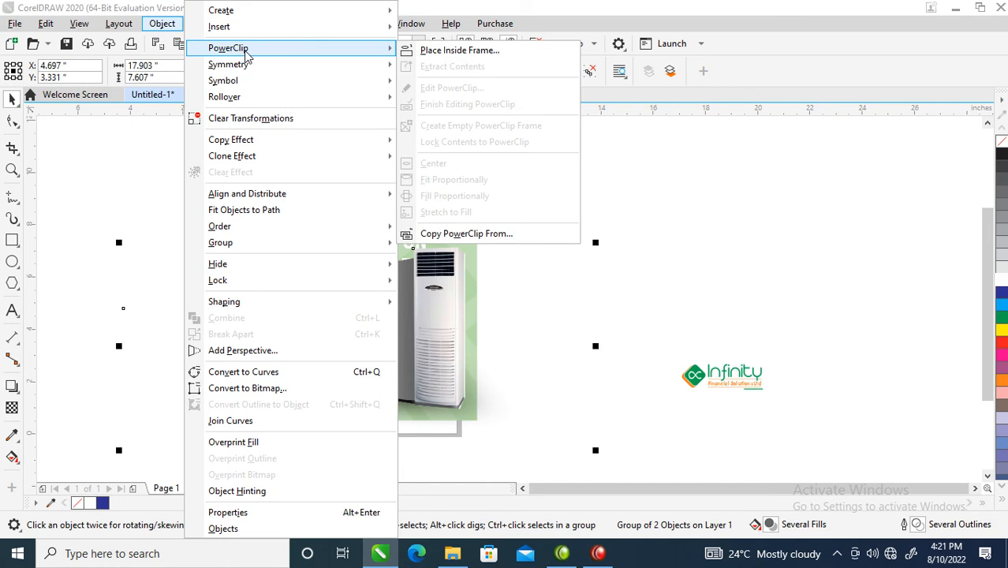
left_click(459, 50)
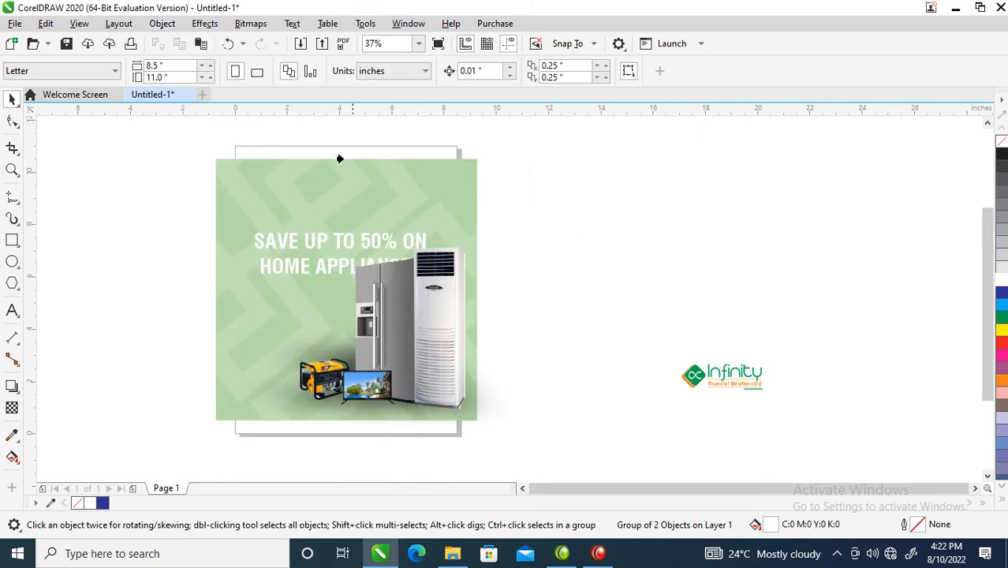
left_click(259, 163)
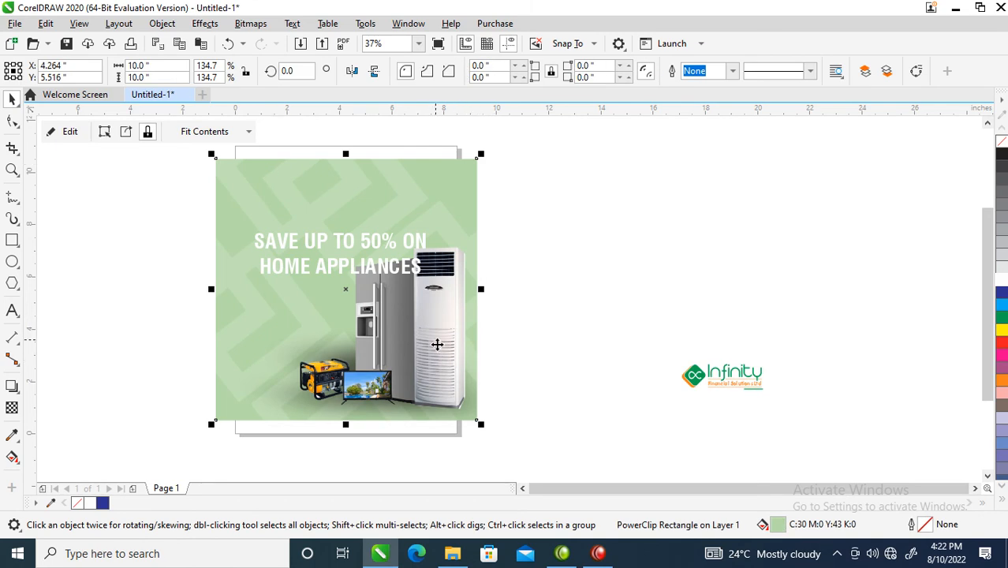
- Enlarge the clipped appliance group to about 116% and reposition it within the flyer's lower-right area
left_click(437, 290, "ctrl")
left_click(432, 316, "ctrl")
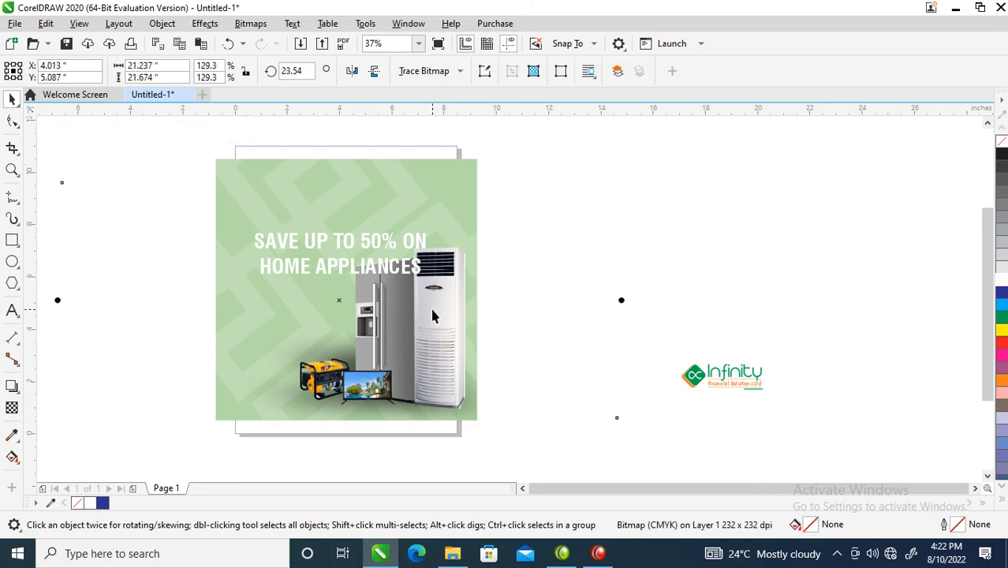
scroll(431, 302, "up", 1)
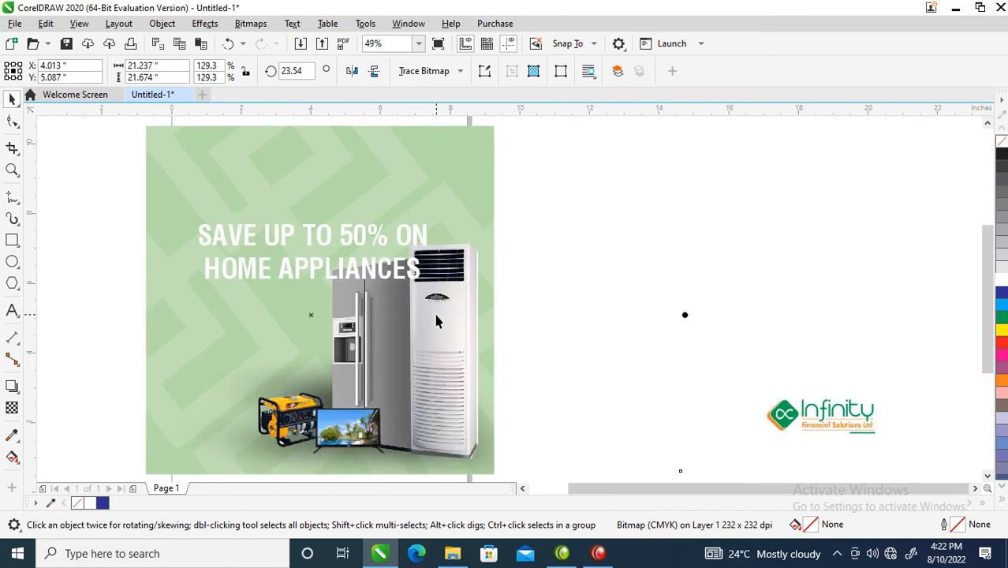
left_click(436, 321, "ctrl")
scroll(464, 251, "down", 2)
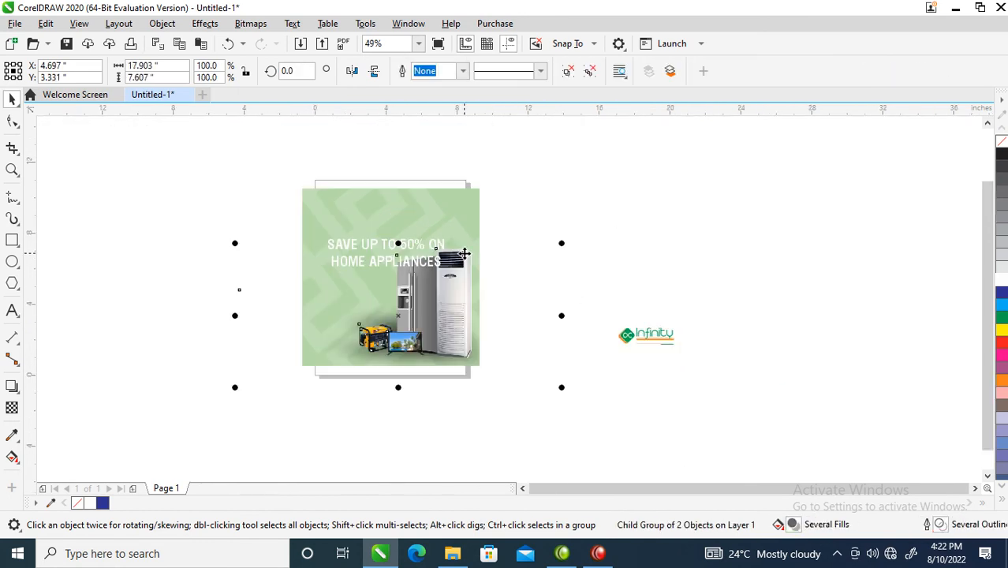
left_click_drag(232, 243, 183, 213)
left_click(183, 213)
left_click_drag(432, 301, 445, 285)
left_click(446, 285)
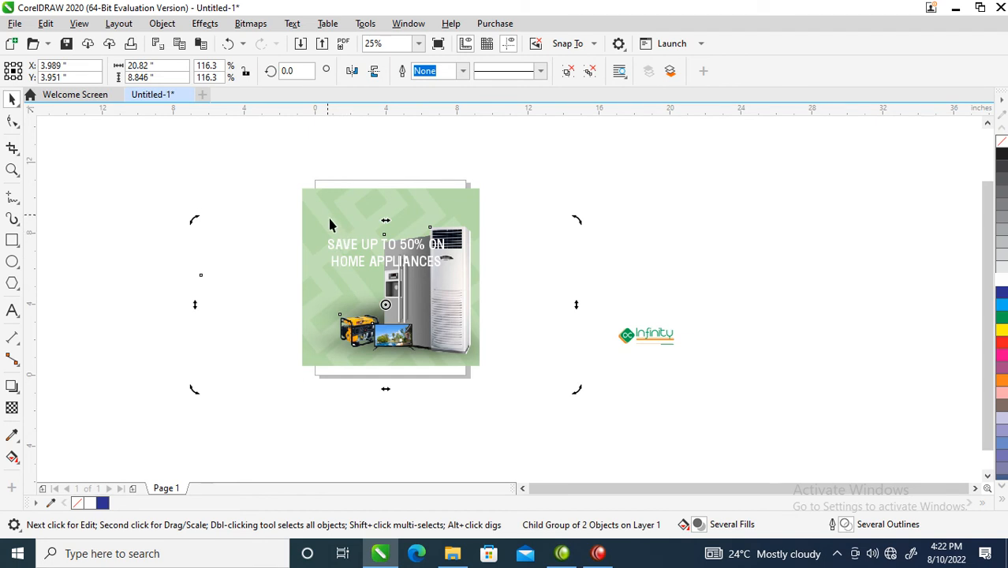
- Place a copy of the Infinity logo in the flyer's lower-left corner, keeping the original outside the flyer
left_click_drag(250, 146, 702, 403)
left_click(762, 389)
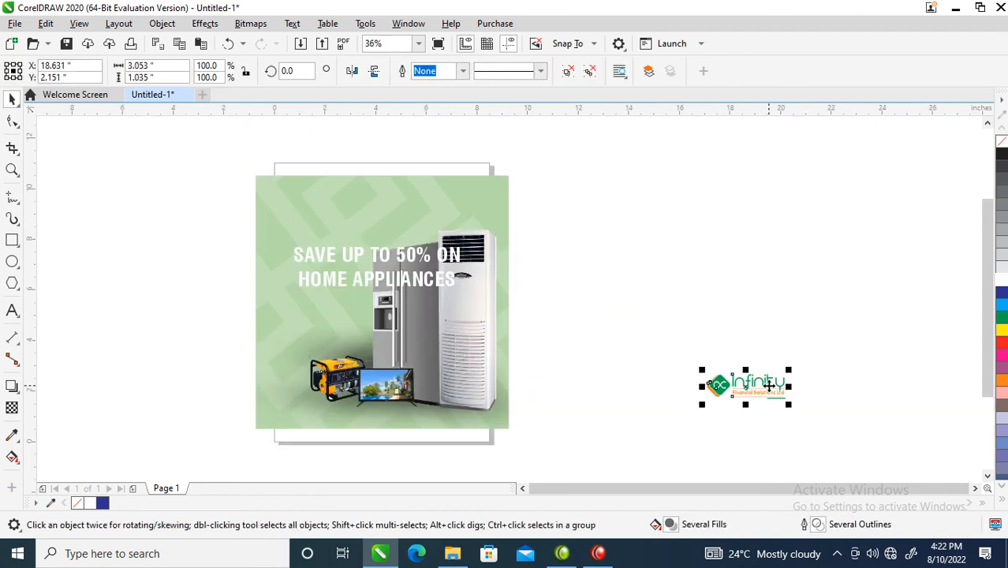
left_click_drag(762, 390, 331, 408)
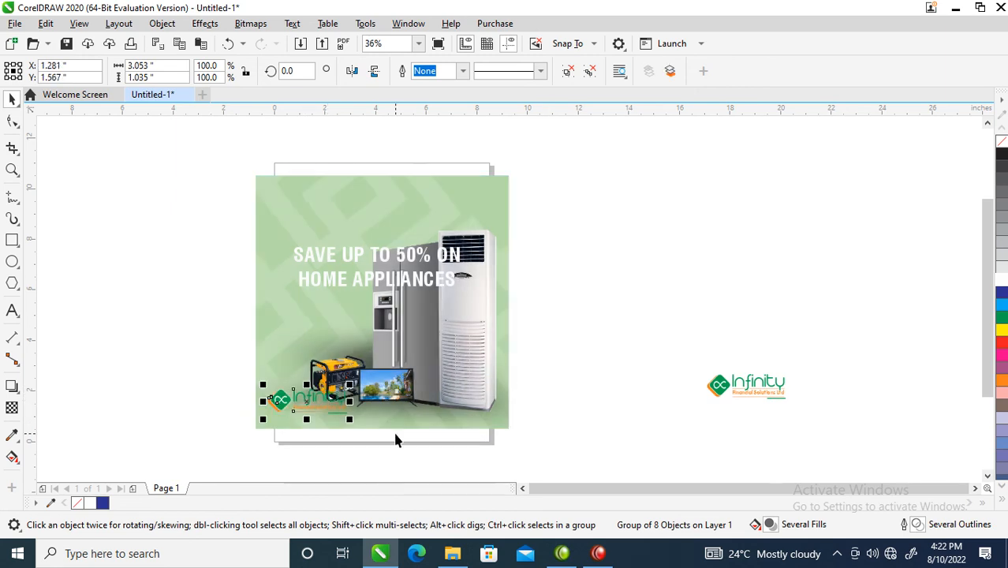
- Scale the clipped appliance group down to about 110.5% and shift it up and right, clear of the logo
left_click(398, 351)
left_click(452, 342, "ctrl")
left_click_drag(452, 342, 467, 360)
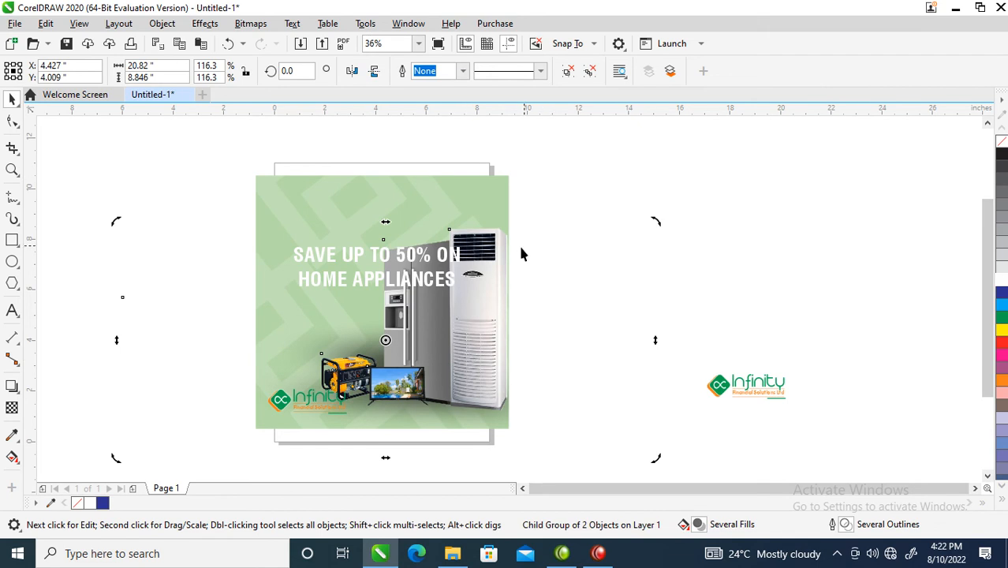
left_click(494, 266)
left_click_drag(658, 224, 642, 226)
left_click(439, 353)
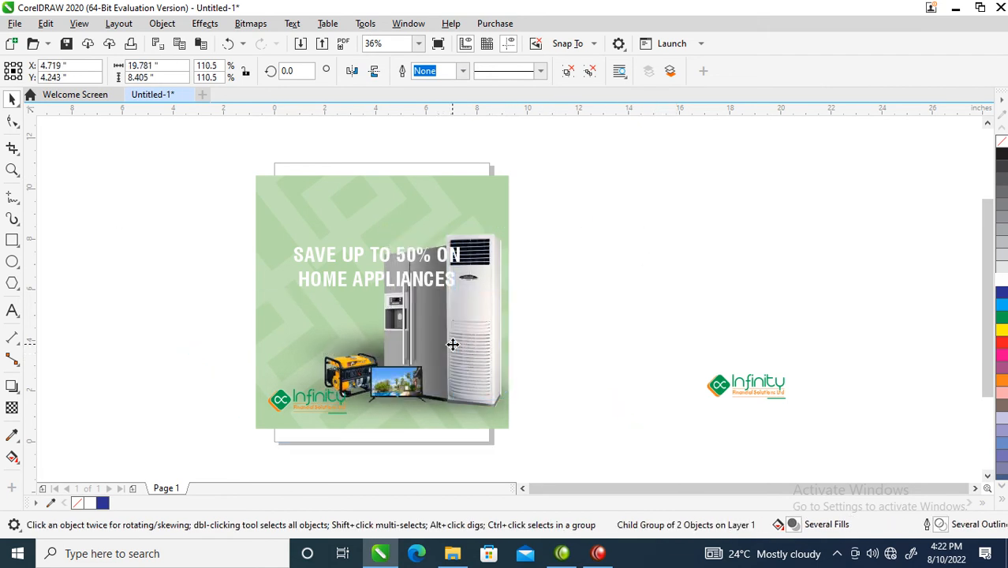
left_click_drag(471, 359, 478, 348)
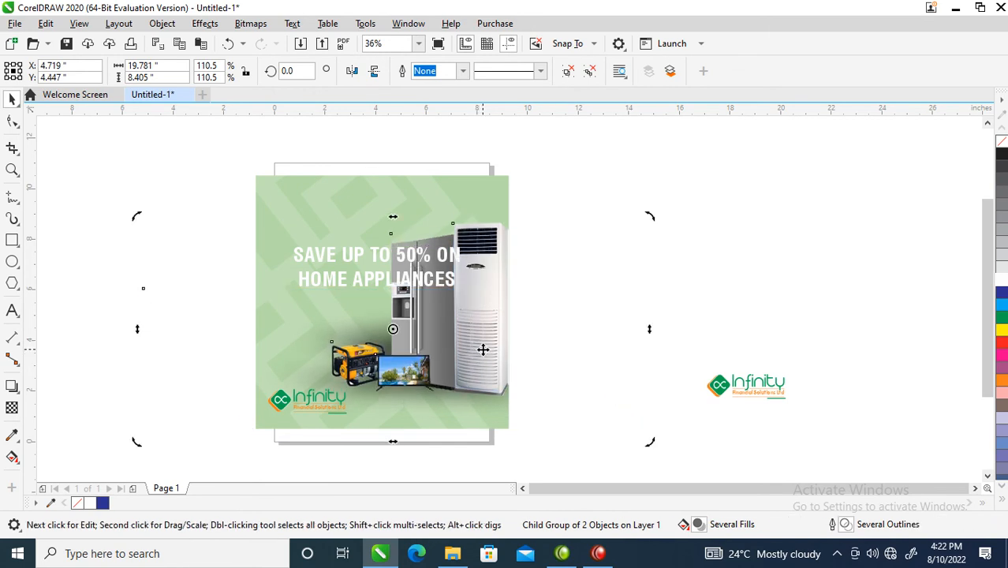
- Move the headline up to the flyer's upper-left area, above the refrigerator
left_click(661, 158)
left_click_drag(444, 266, 434, 204)
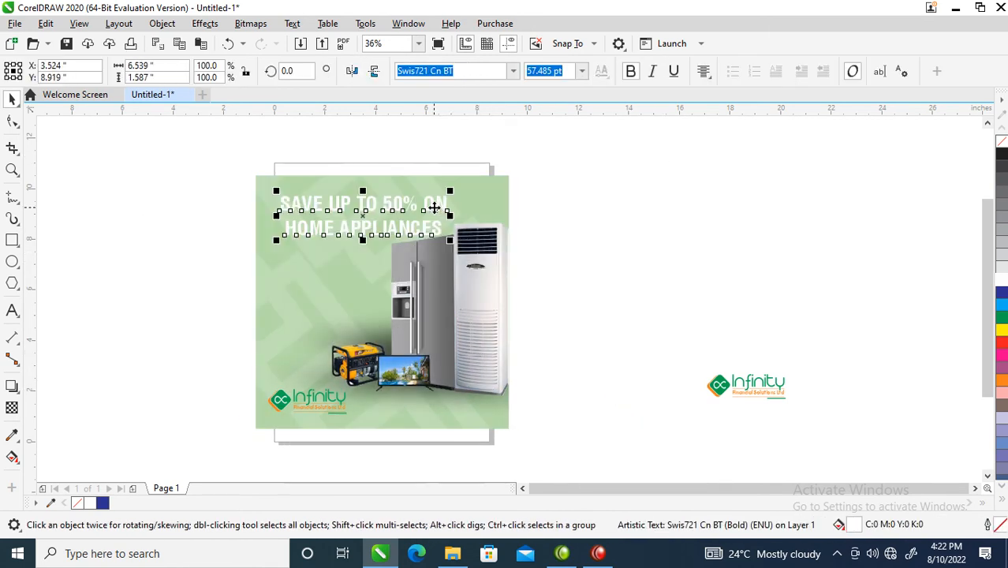
key("z")
left_click_drag(218, 157, 480, 312)
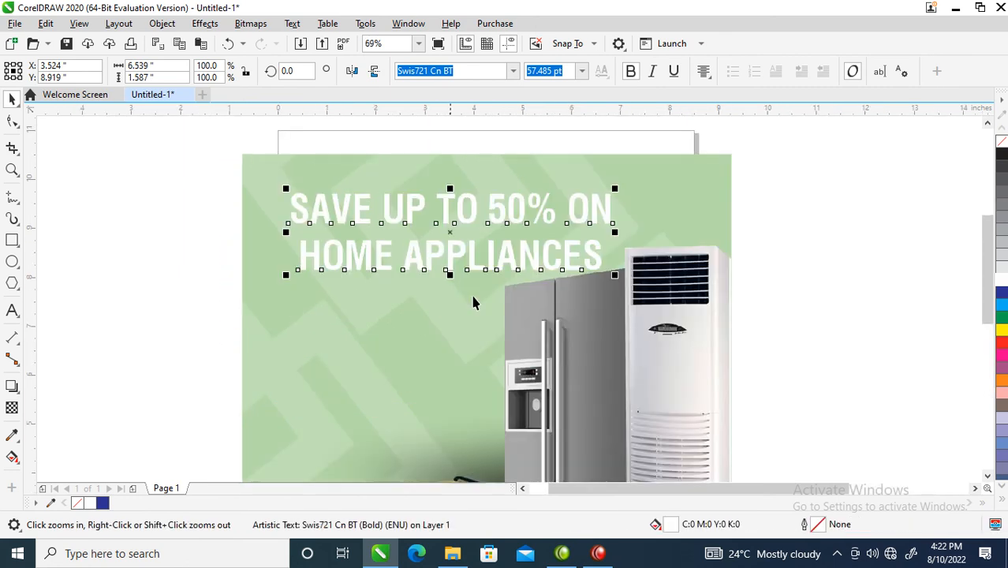
- Break the headline before "APPLIANCES" so the word gets its own line, and left-align the text
key("space")
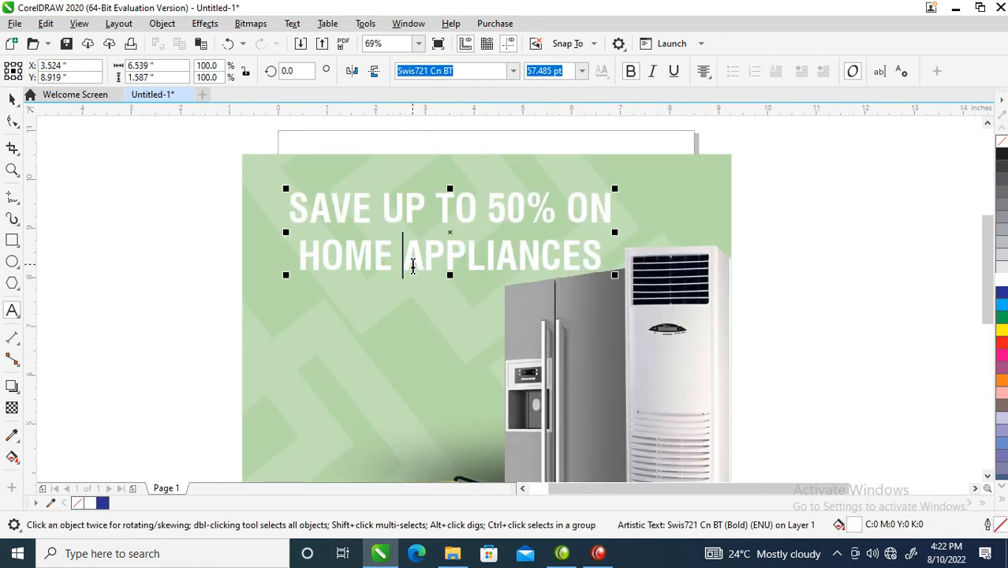
double_click(410, 261)
key("Return")
key("ctrl+space")
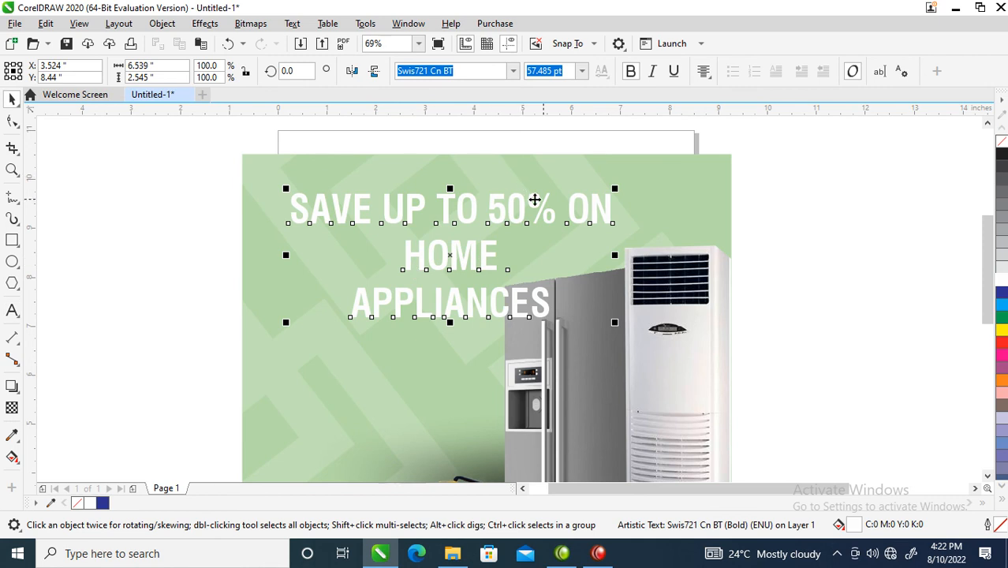
left_click(704, 73)
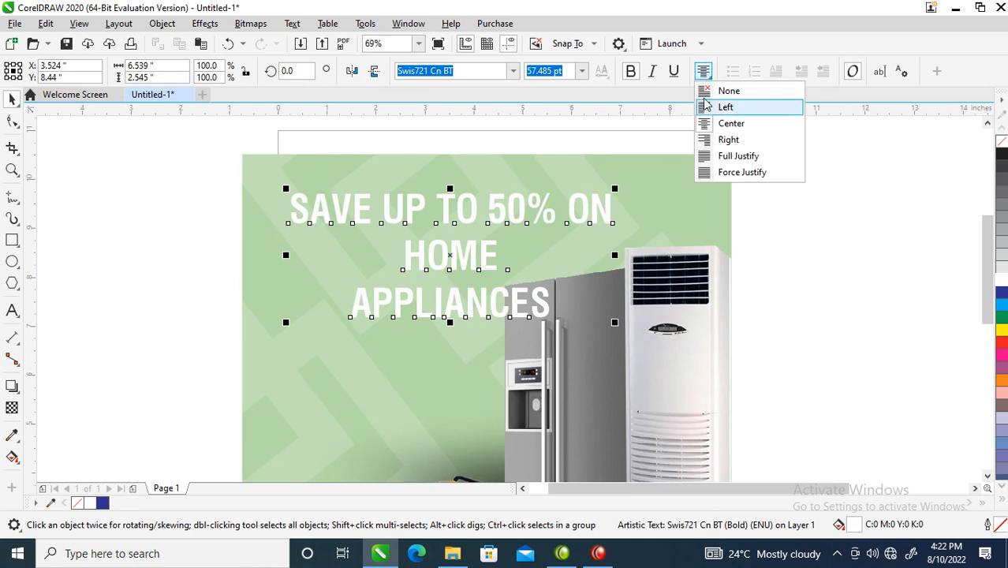
left_click(708, 107)
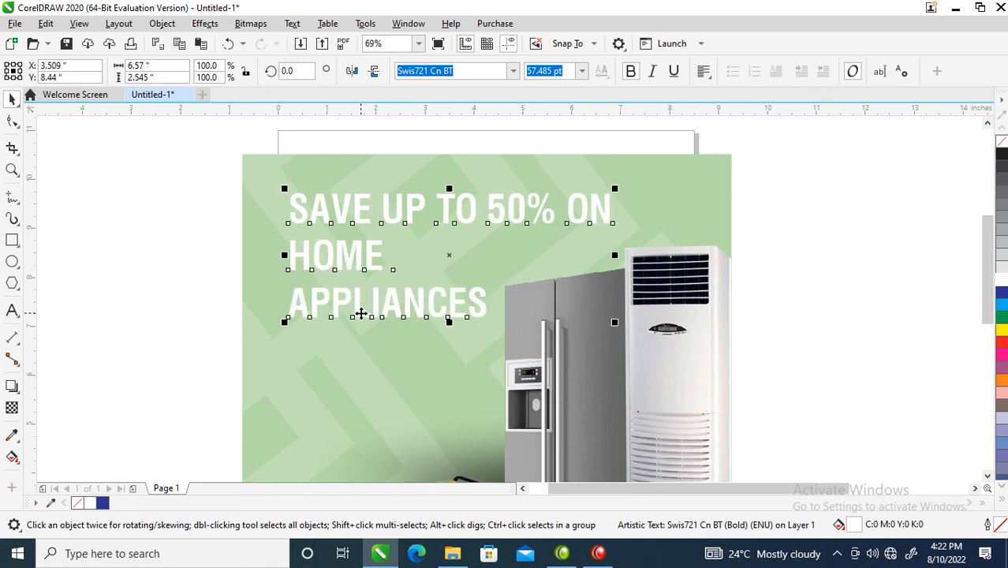
- Tighten the headline's line spacing and put "ON" on its own line below "SAVE UP TO 50%"
left_click(12, 121)
left_click_drag(283, 324, 283, 297)
key("space")
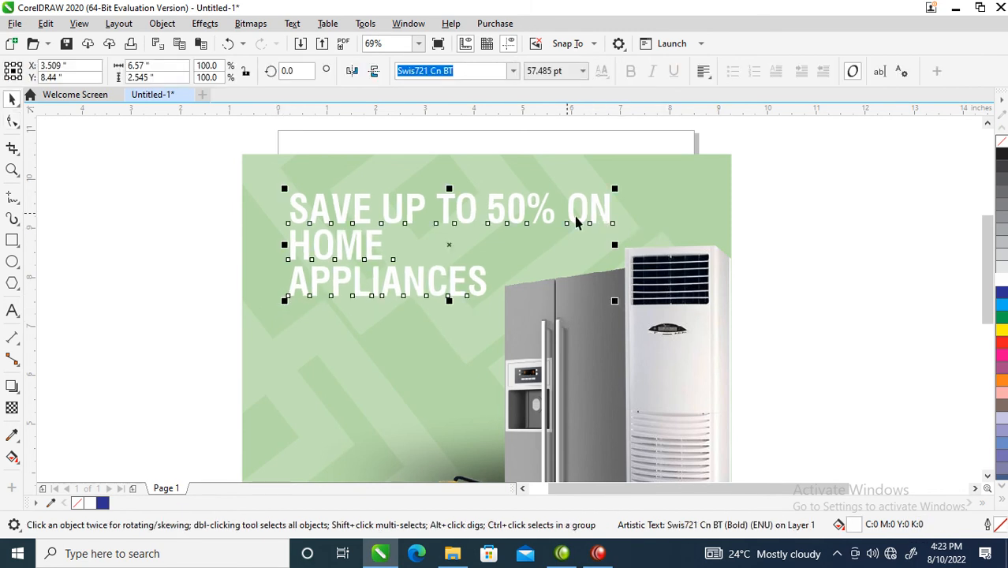
double_click(571, 220)
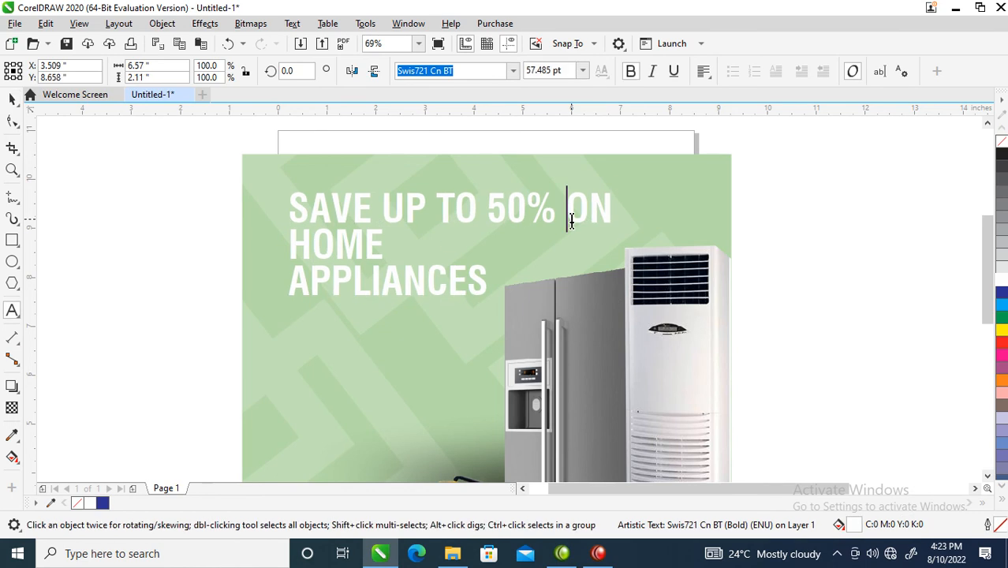
key("Return")
key("ctrl+space")
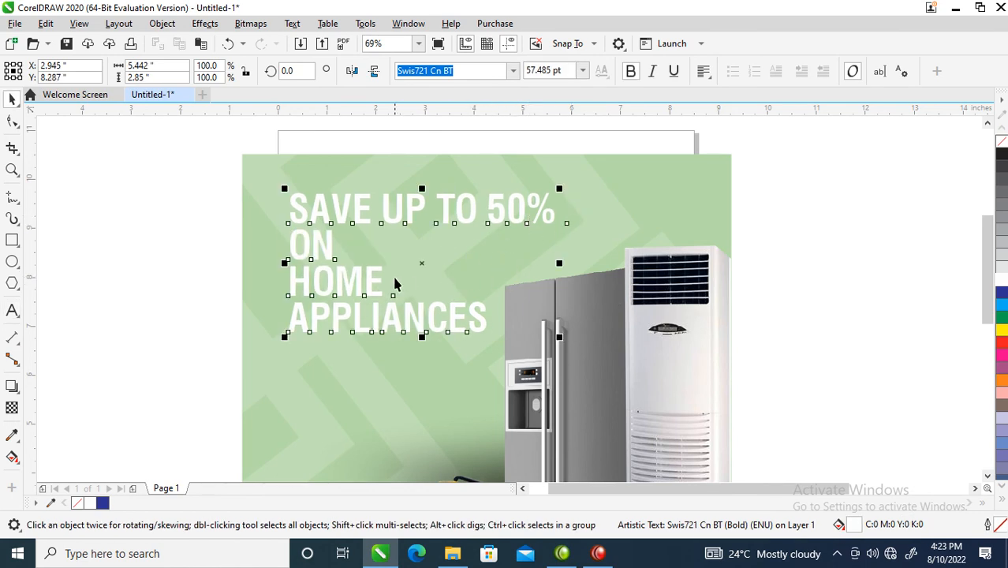
- Move the four-line headline down slightly, to about X 2.87 and Y 7.54 inches
left_click_drag(473, 213, 473, 225)
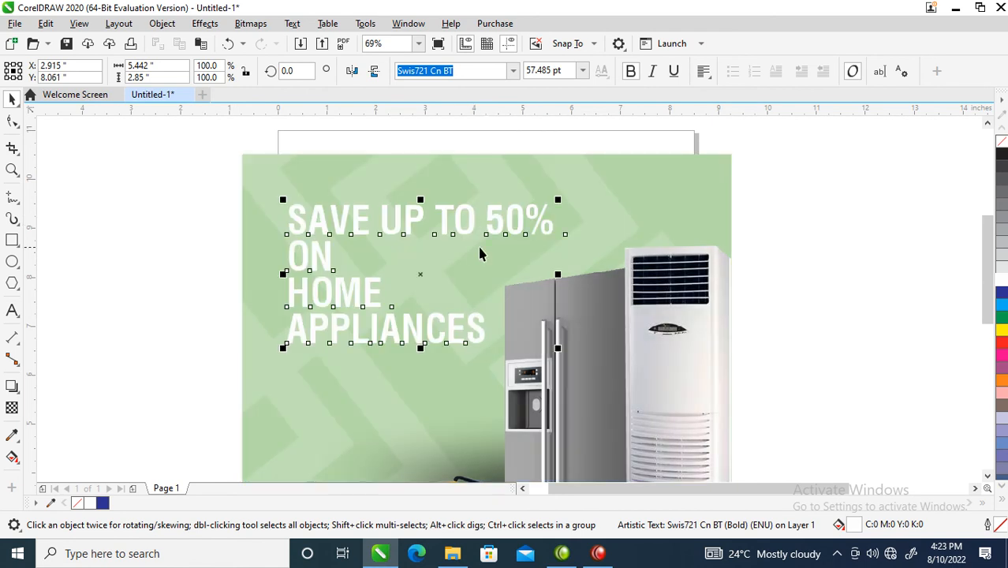
scroll(472, 264, "down", 3)
key("z")
left_click_drag(374, 205, 580, 371)
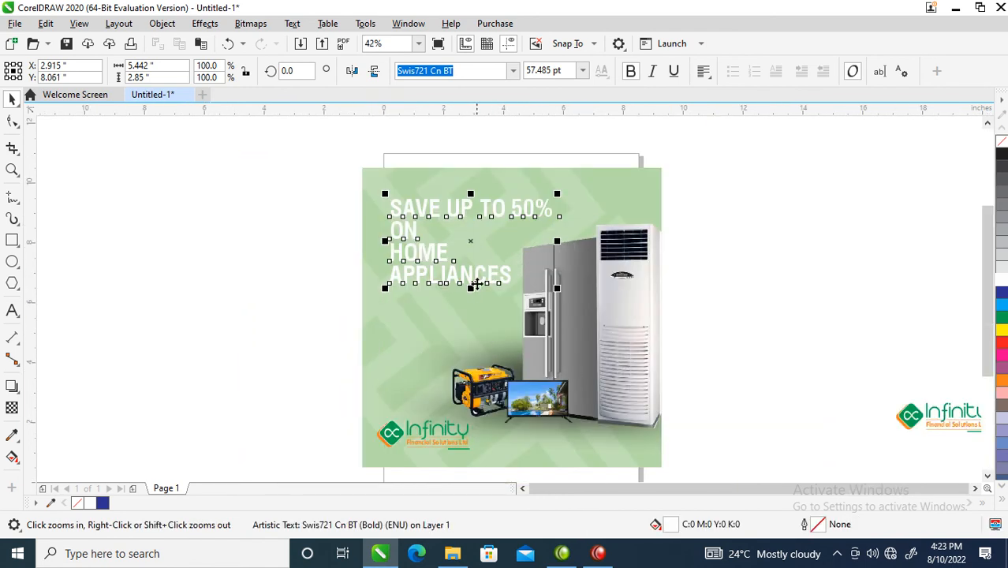
left_click_drag(506, 274, 504, 290)
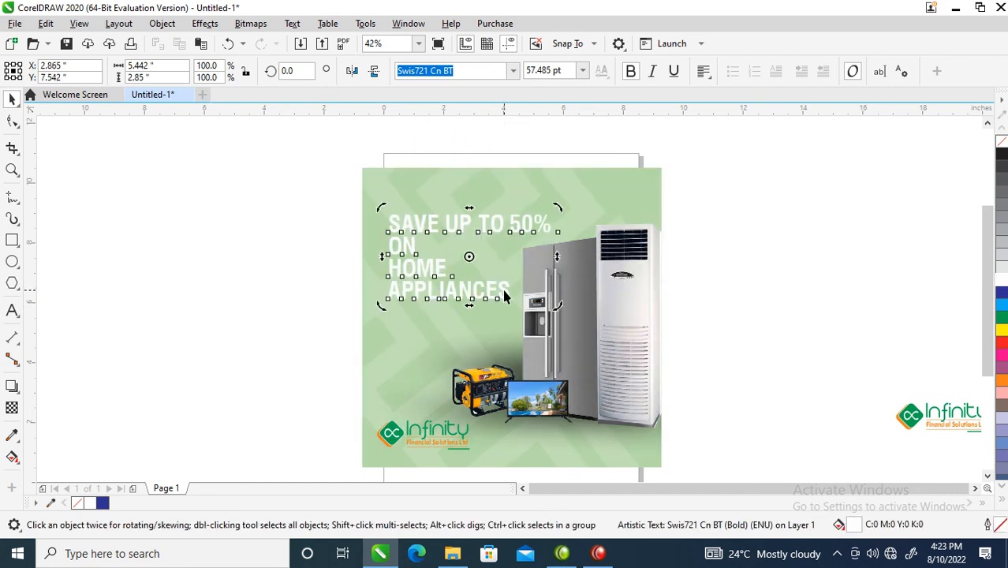
- Shift the flyer's logo right and place a white rectangle, about 4.3 by 1.58 inches with 0.568-inch rounded corners, behind it
left_click(448, 432)
left_click_drag(448, 432, 466, 431)
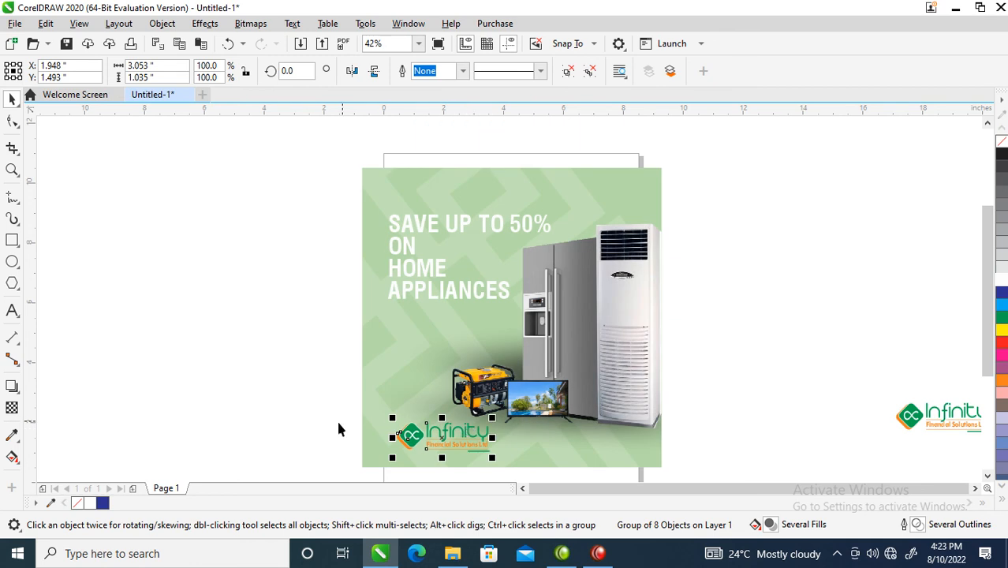
left_click(13, 241)
left_click_drag(381, 410, 509, 457)
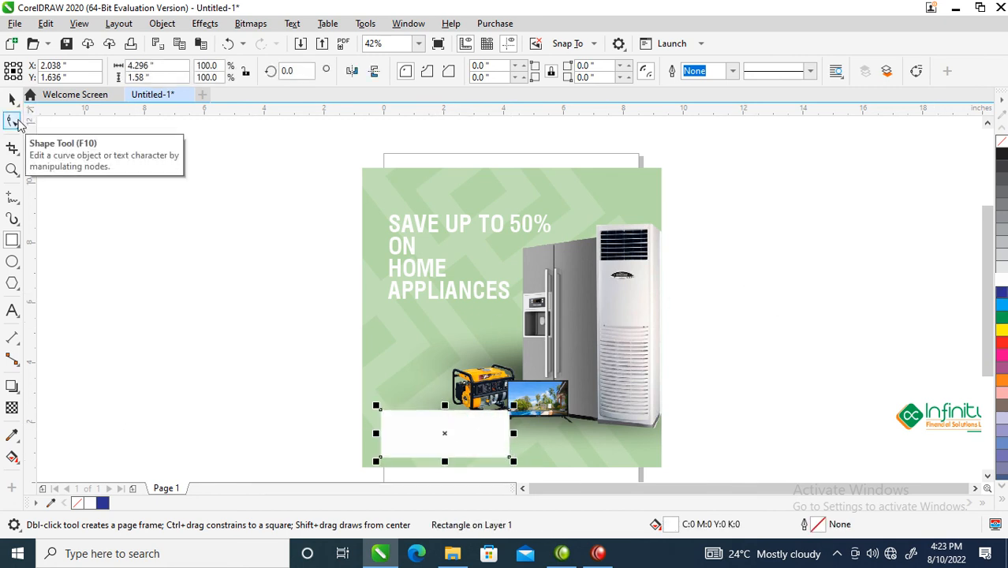
left_click(12, 122)
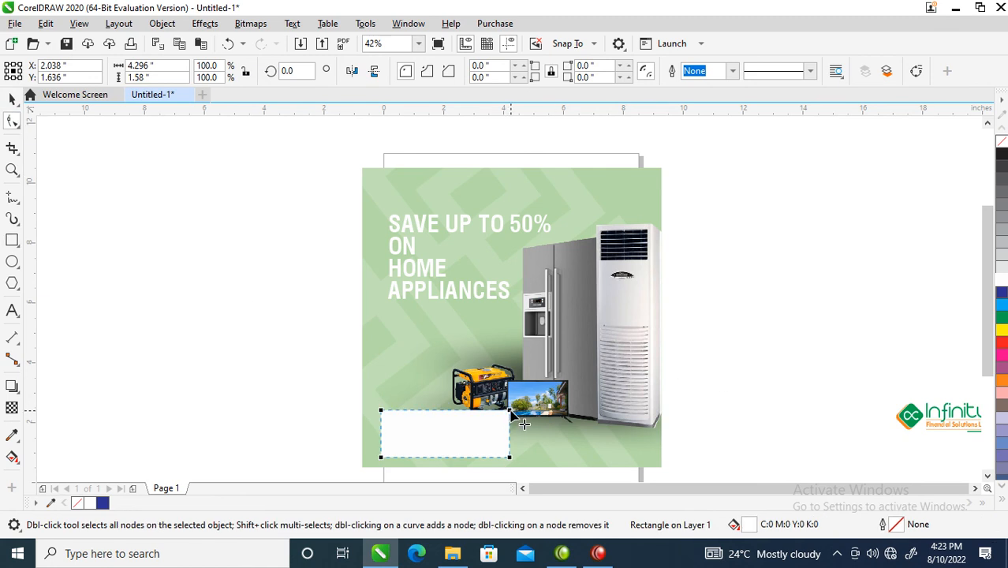
left_click_drag(510, 411, 501, 431)
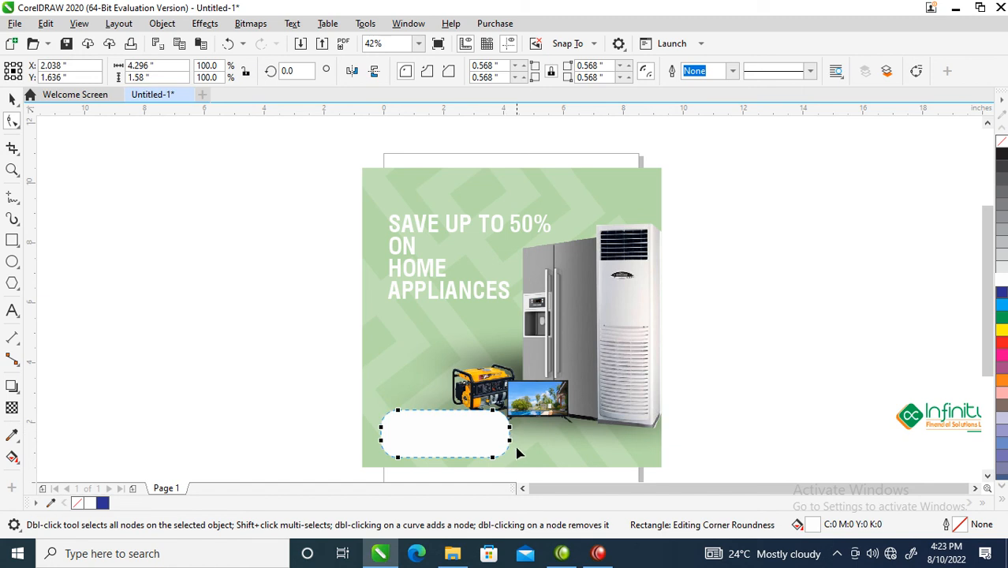
key("space")
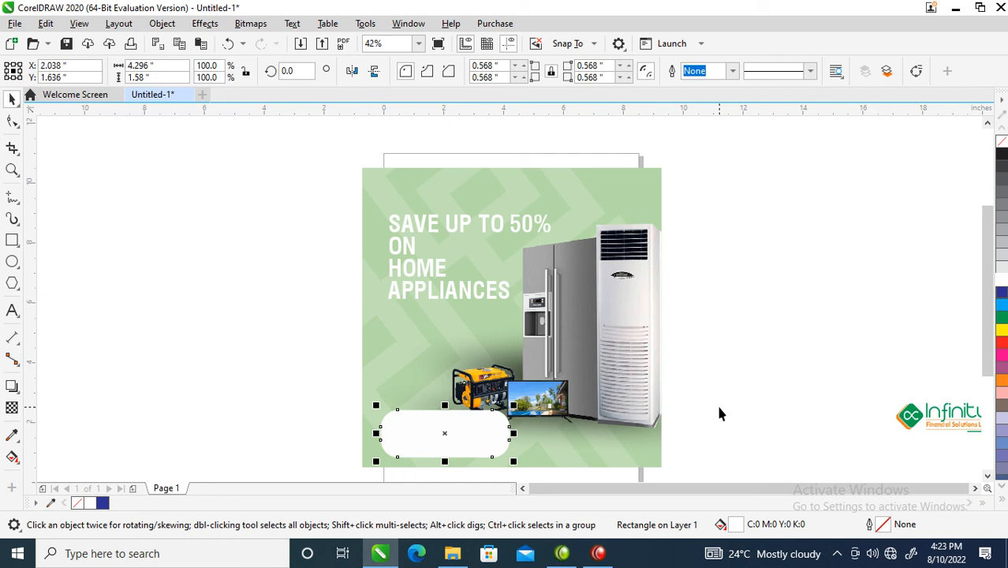
key("ctrl+Page_Down")
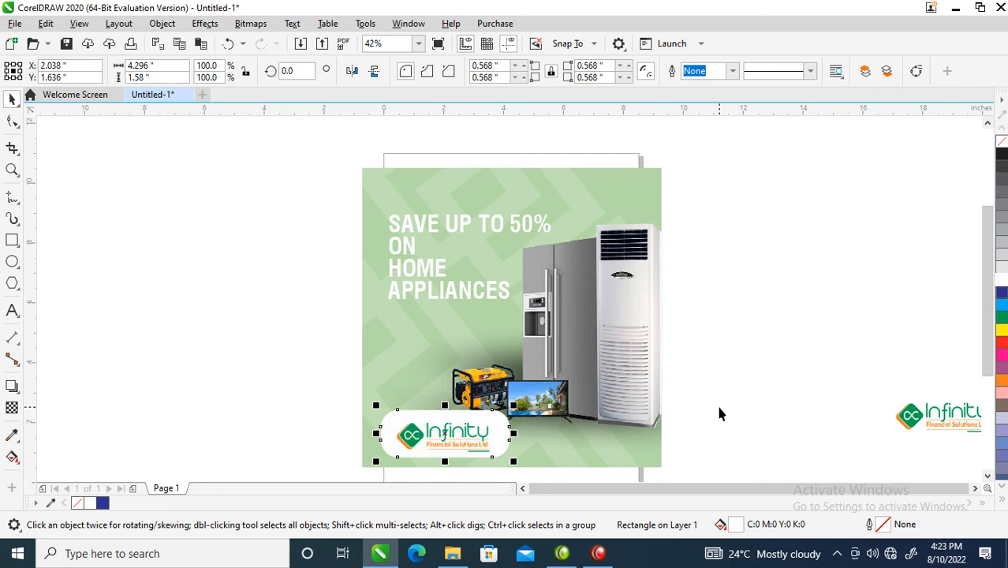
- Increase the white rectangle's corner radius to 0.79 inch to form a pill shape
key("z")
left_click_drag(354, 392, 571, 473)
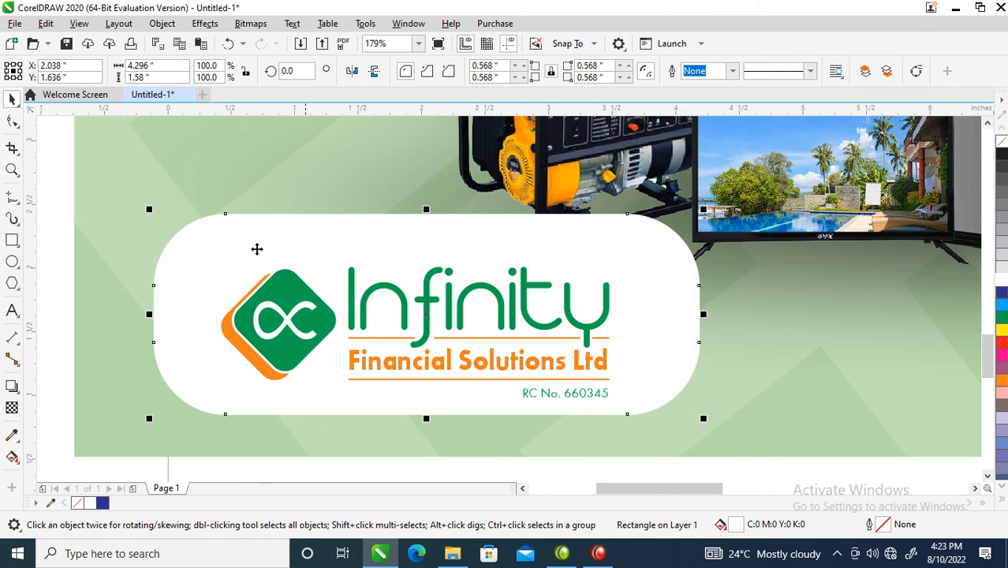
left_click(11, 120)
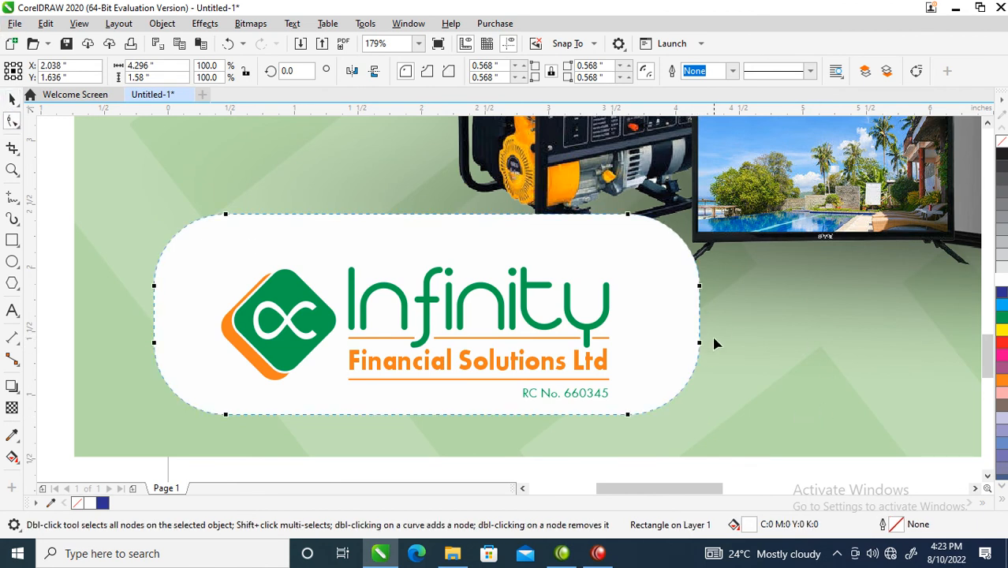
mouse_move(700, 342)
left_mouse_down()
mouse_move(709, 295)
mouse_move(700, 332)
left_mouse_up()
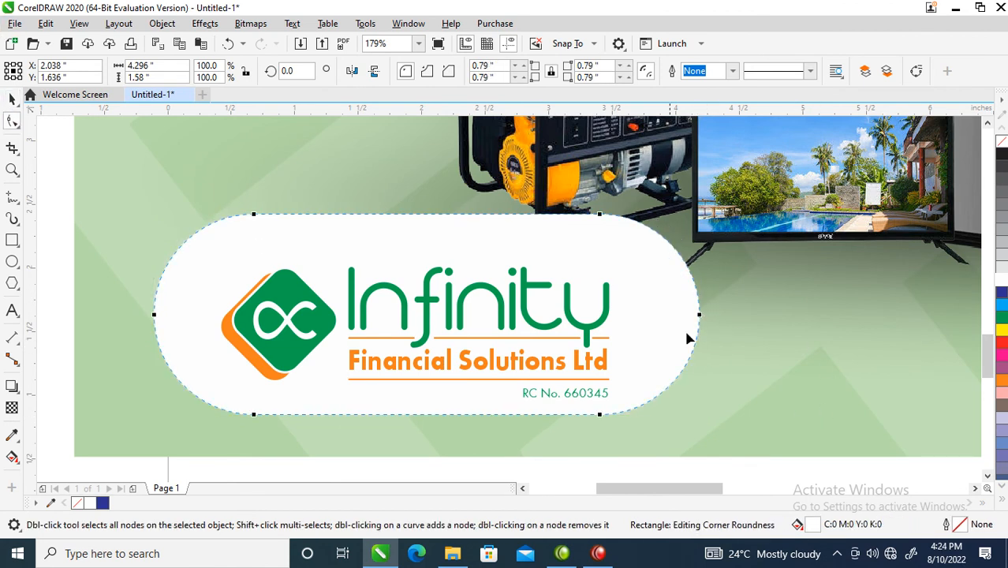
- Centre the Infinity logo horizontally and vertically on the white pill shape
key("space")
left_click(581, 333)
left_click(663, 305, "shift")
key("e")
key("c")
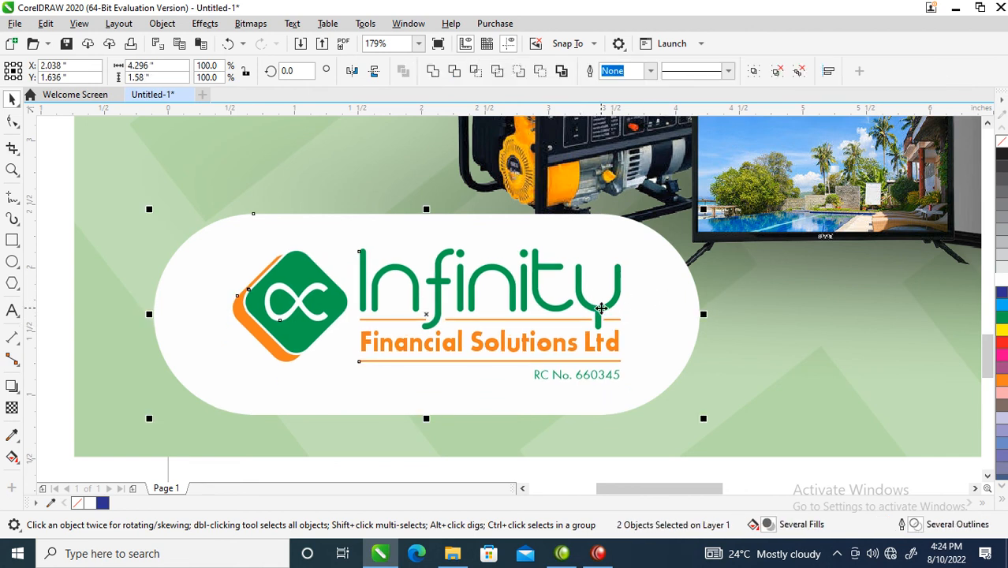
- Scale the logo and its white pill down to about 3.47 by 1.28 inches and place them in the flyer's lower-left corner
scroll(600, 310, "down", 5)
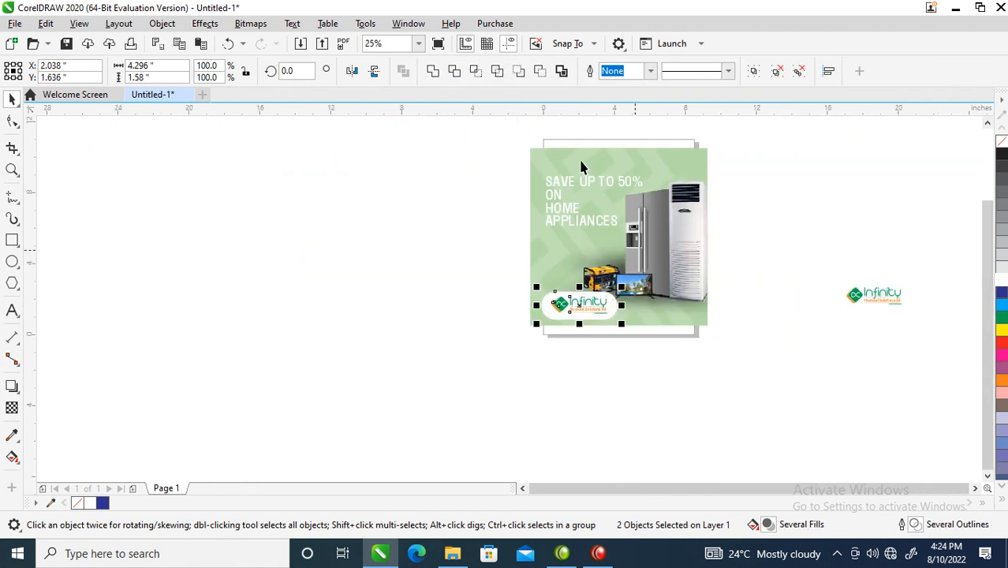
key("z")
left_click_drag(522, 141, 738, 343)
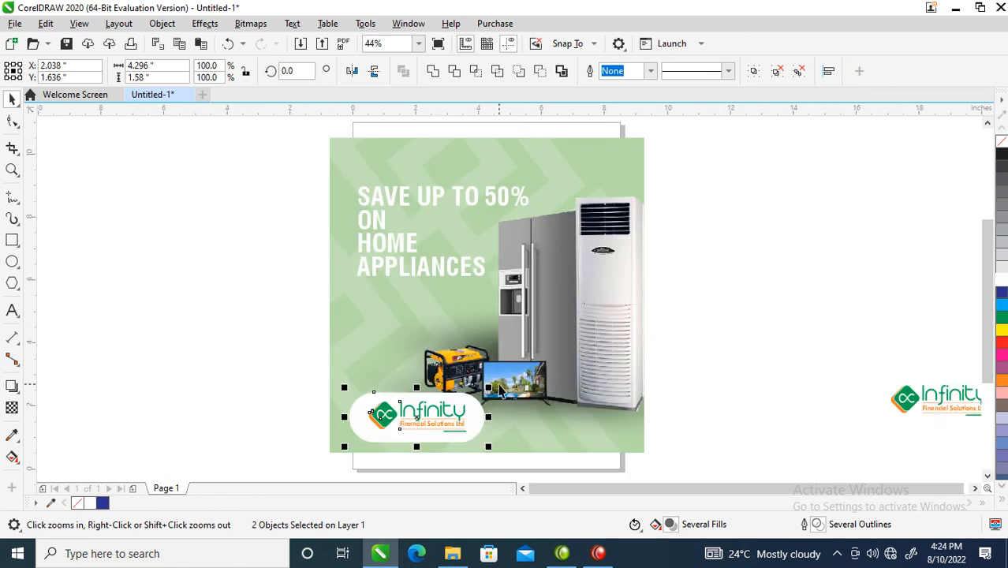
left_click_drag(488, 387, 478, 391)
left_click_drag(490, 386, 480, 385)
key("ctrl+z")
left_click_drag(268, 361, 494, 461)
left_click_drag(462, 414, 453, 390)
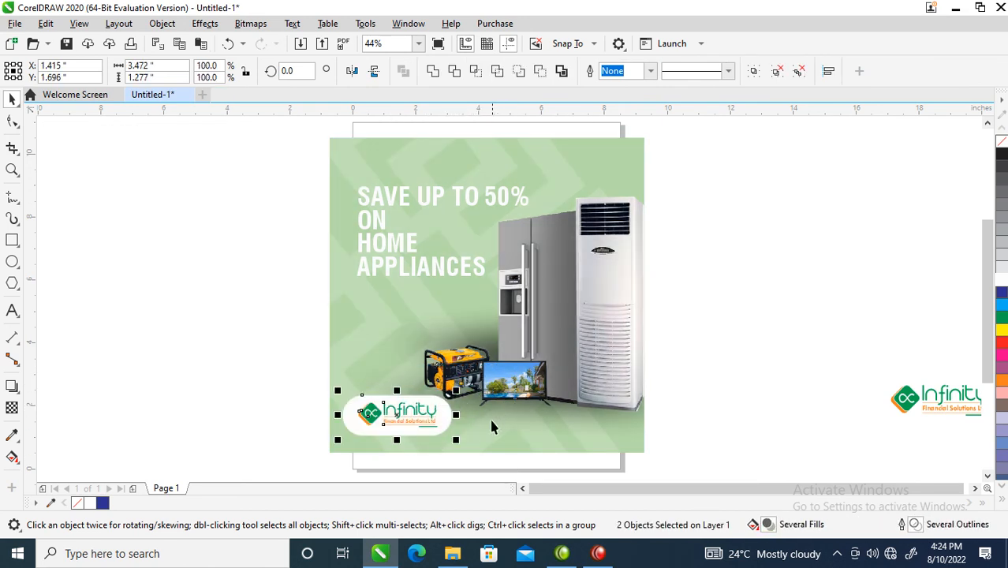
- Move the headline slightly up and left, to about X 2.7 and Y 7.82 inches
left_click(449, 274)
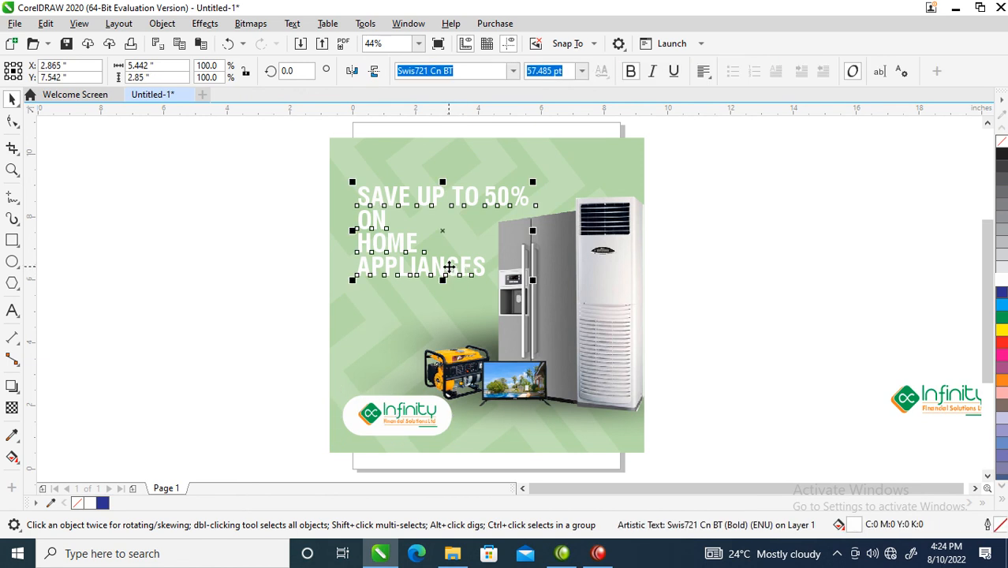
left_click_drag(536, 183, 505, 190)
key("z")
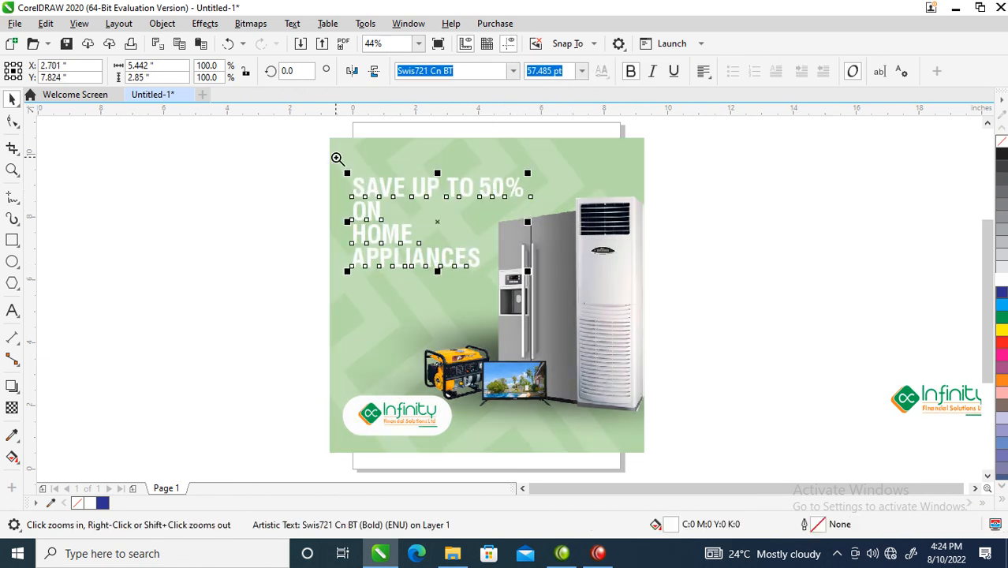
left_click_drag(276, 145, 621, 356)
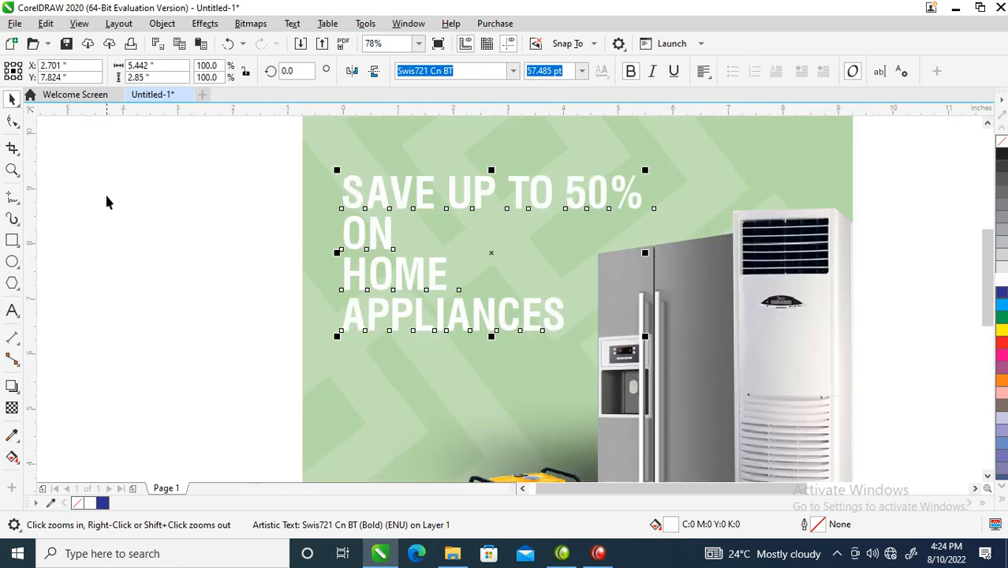
- Enlarge the headline to about 66.9 pt and tighten its character spacing
left_click(12, 120)
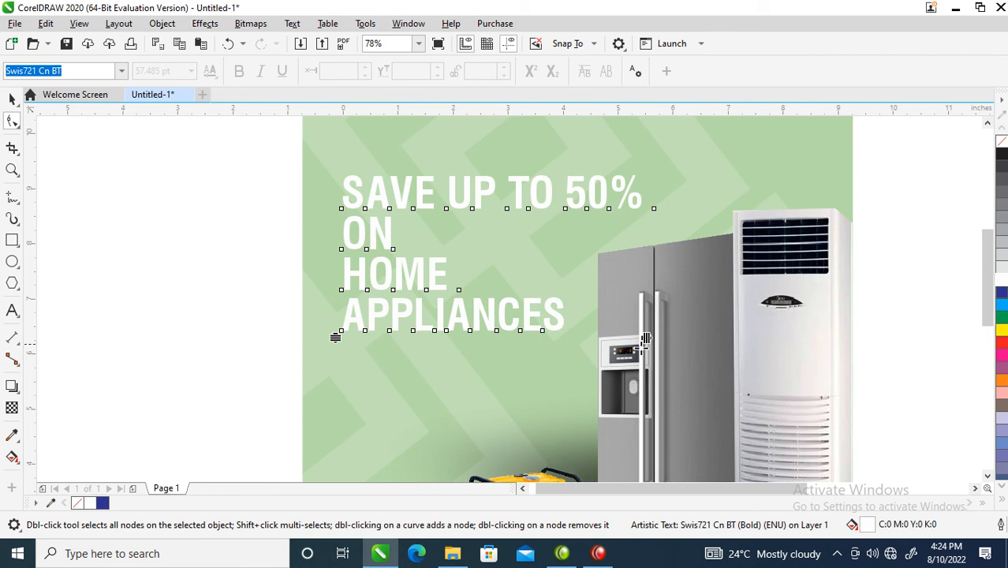
left_click_drag(647, 338, 656, 374)
key("space")
left_click(576, 381)
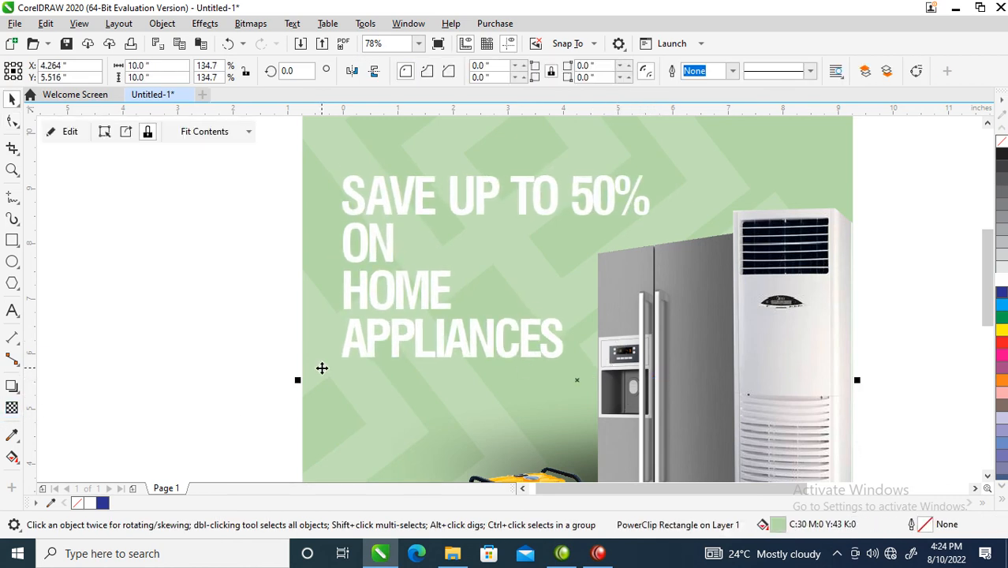
left_click(352, 347)
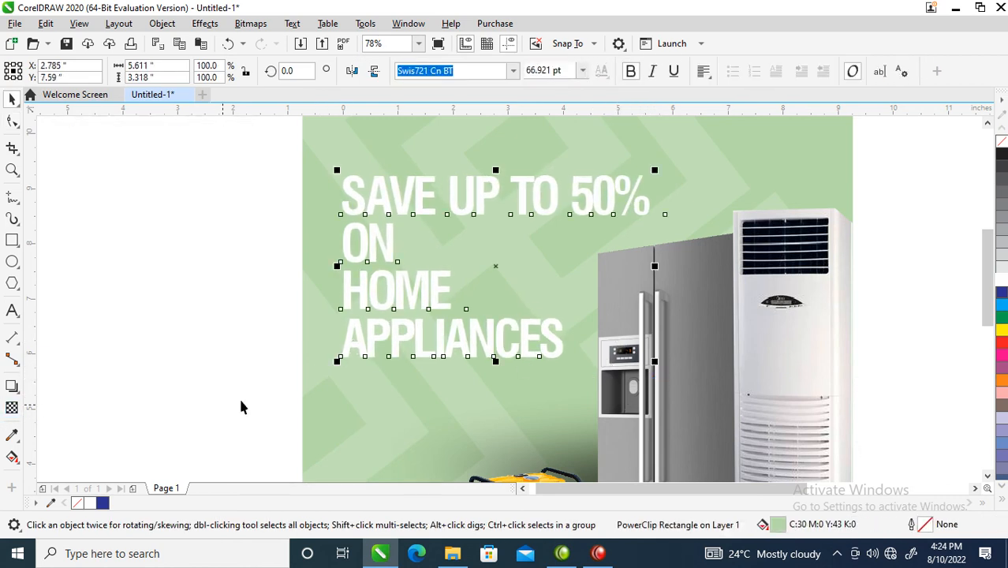
- Add a black drop shadow to the headline, offset about 0.04 and -0.10 inch, with feathering 6 and opacity 40
left_click(13, 387)
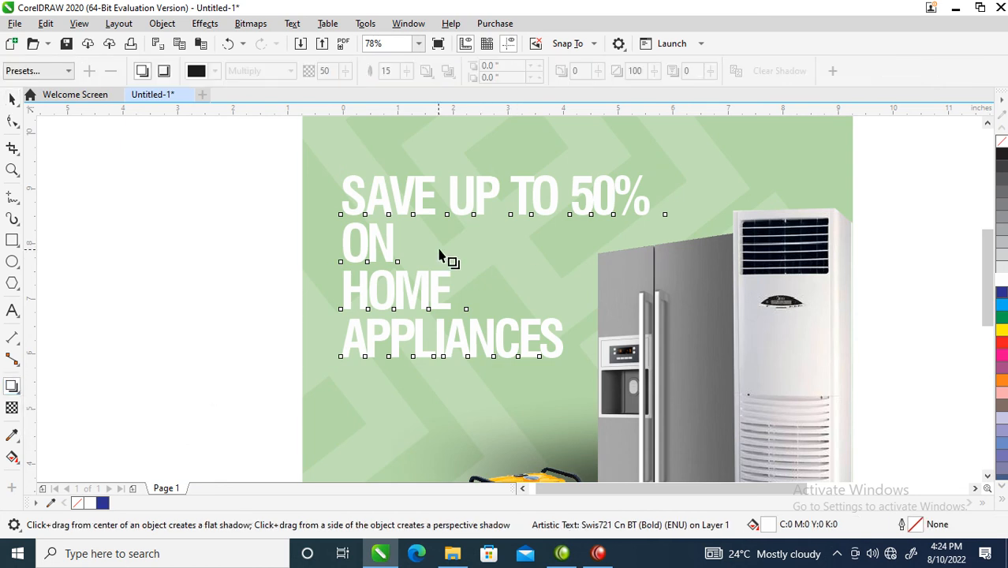
left_click_drag(461, 270, 536, 364)
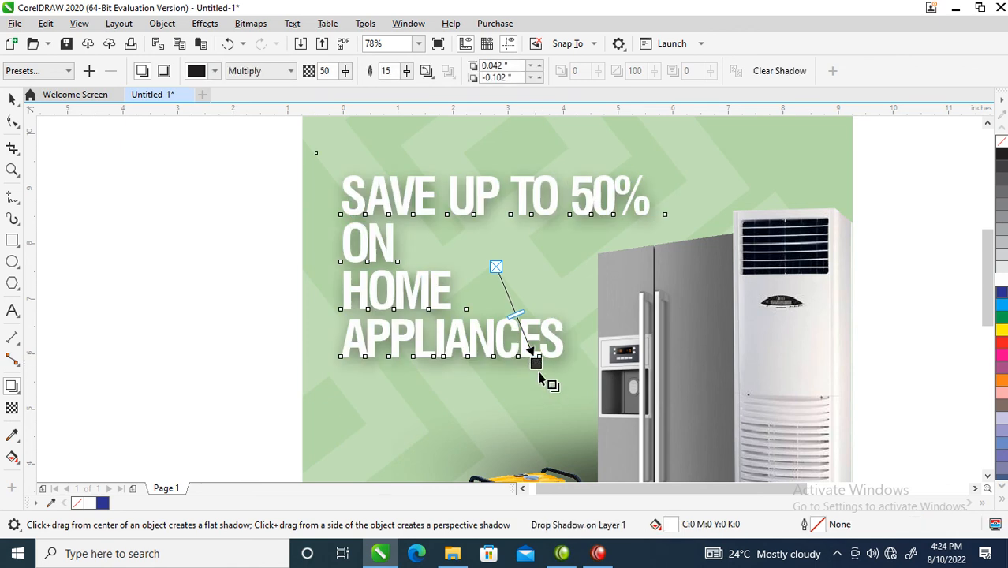
left_click_drag(395, 75, 367, 75)
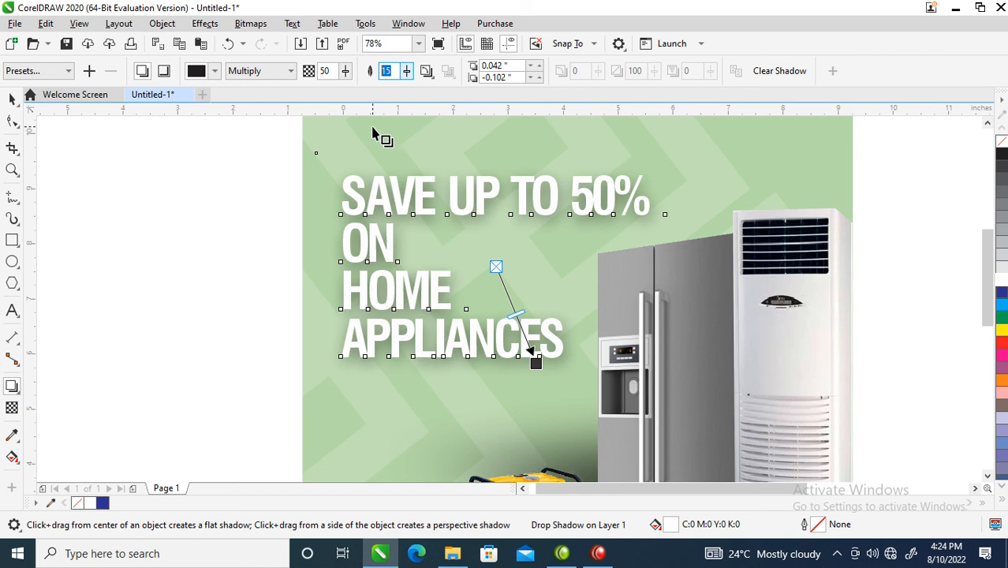
type("6")
key("Return")
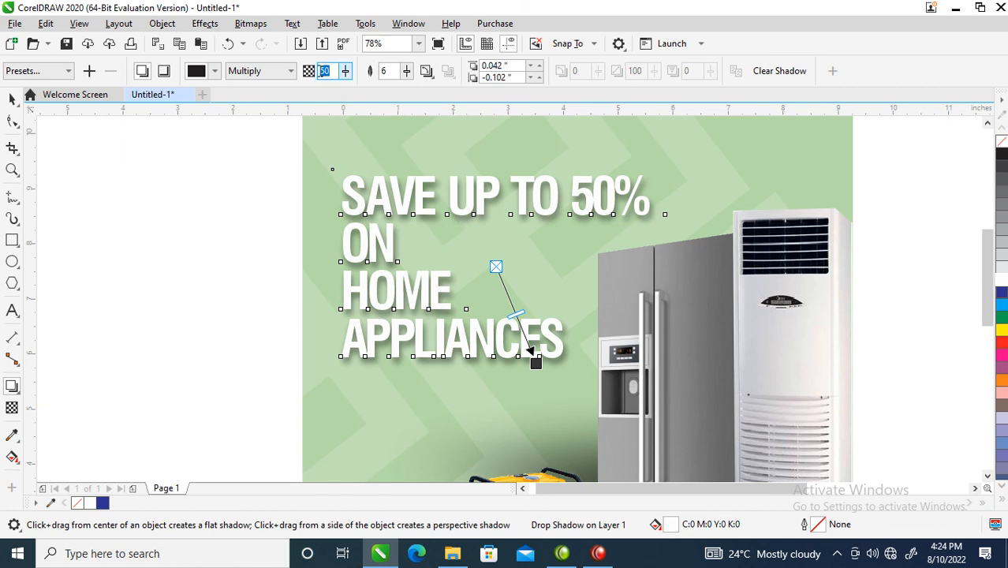
type("4")
key("Return")
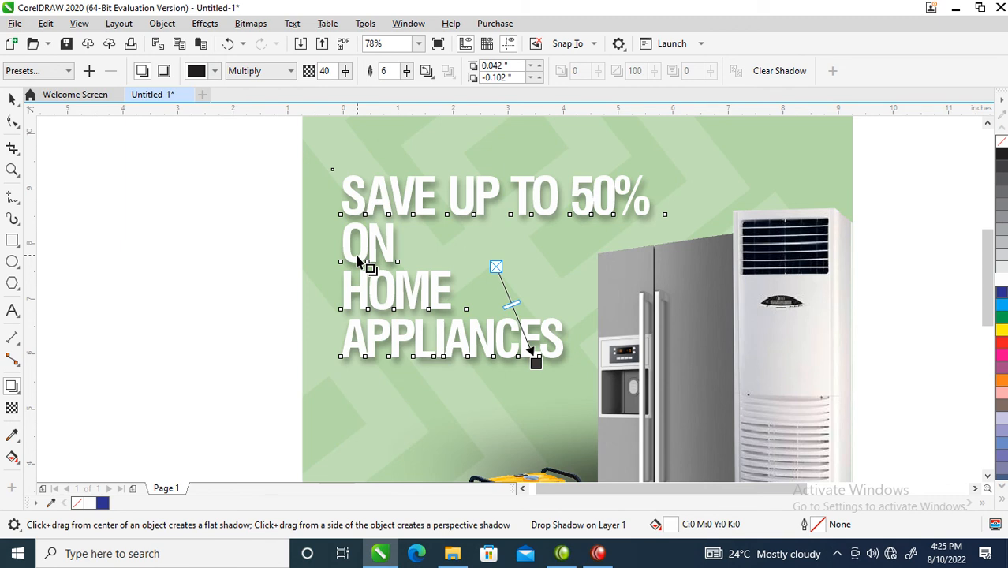
- Break the headline's drop shadow apart from its text
left_click(161, 23)
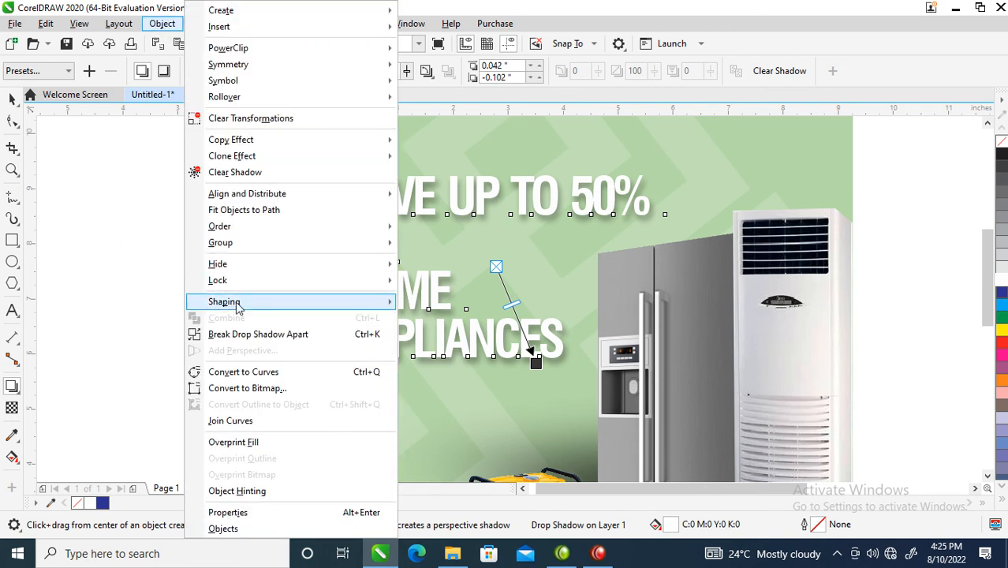
left_click(261, 334)
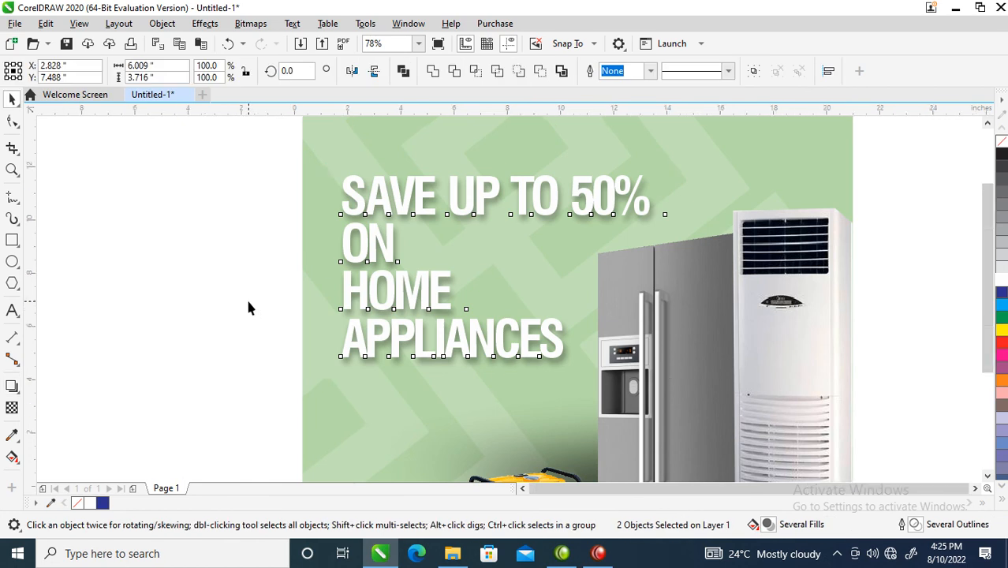
- Scale the appliance image group inside the flyer's background down to about 18.73 by 7.96 inches
scroll(249, 301, "down", 2)
key("F2")
left_click_drag(239, 228, 425, 401)
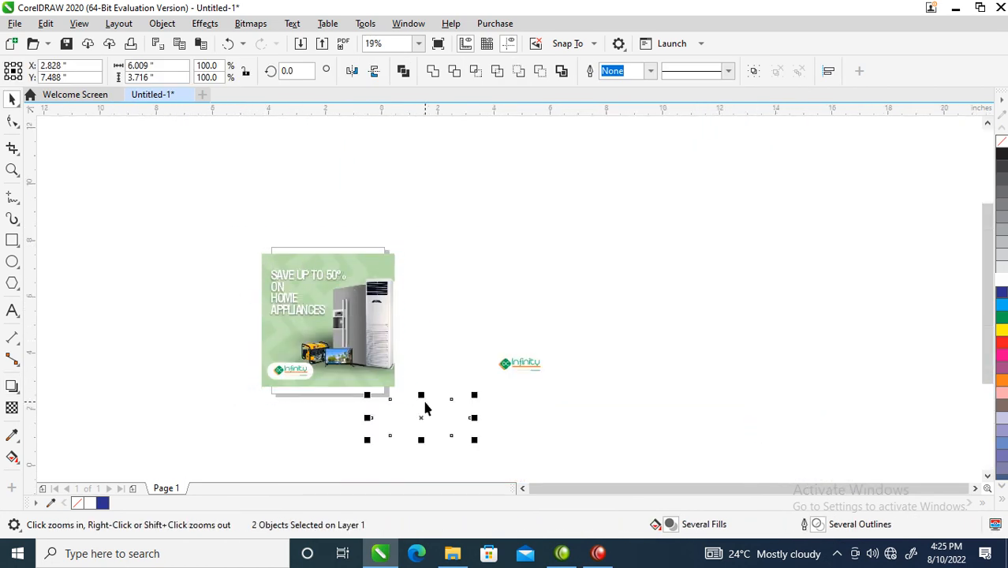
left_click(616, 302, "ctrl")
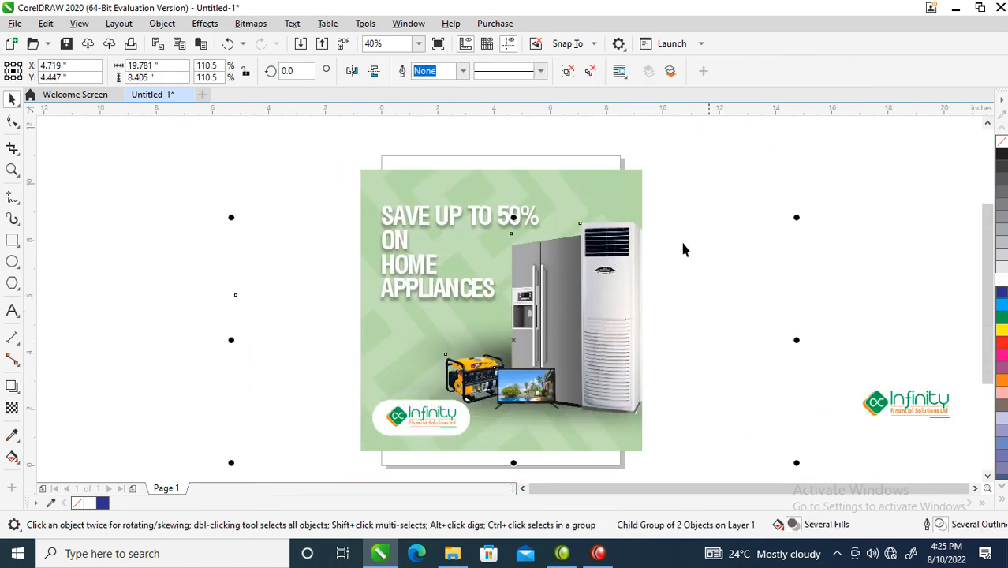
left_click_drag(793, 219, 766, 220)
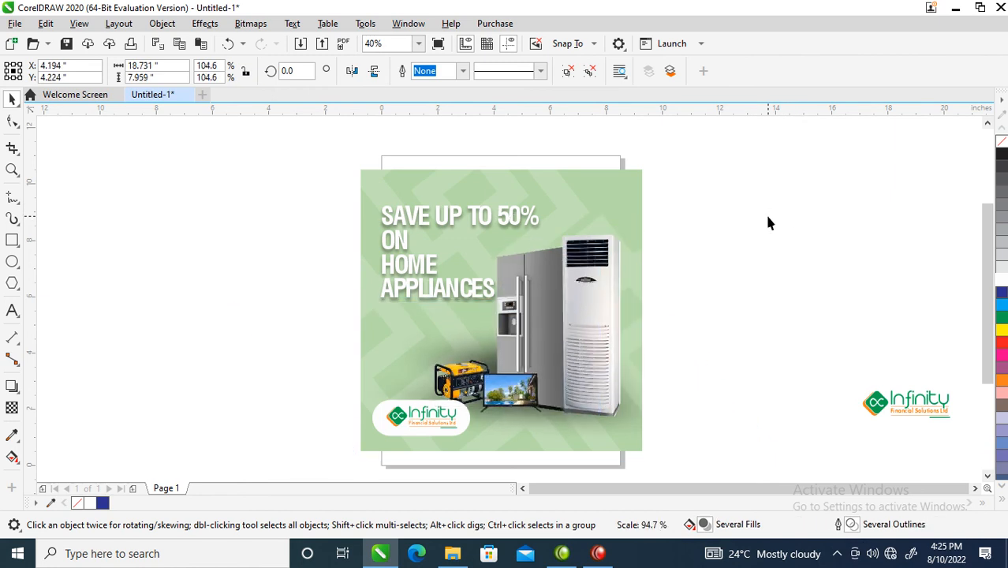
- Move the appliance image group right and slightly up within the flyer, to about X 4.75 and Y 4.33 inches
left_click(596, 336)
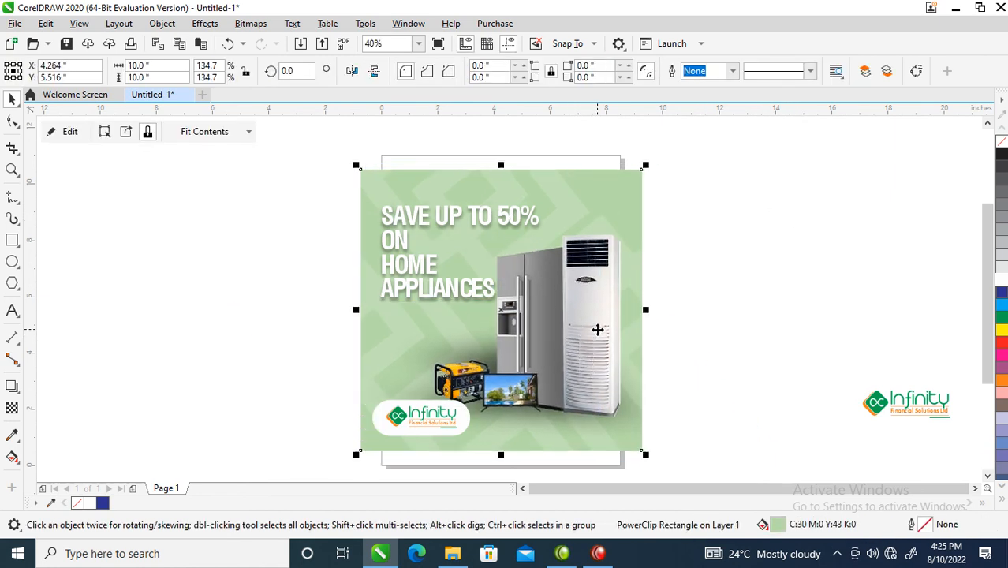
left_click(584, 326, "ctrl")
mouse_move(584, 327)
left_mouse_down()
mouse_move(598, 336)
mouse_move(601, 317)
left_mouse_up()
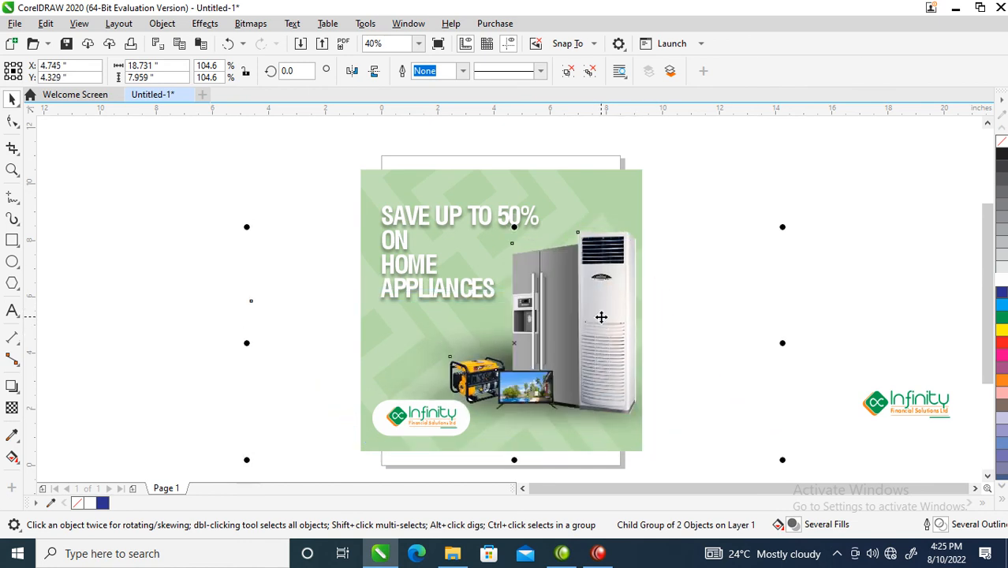
left_click(724, 189)
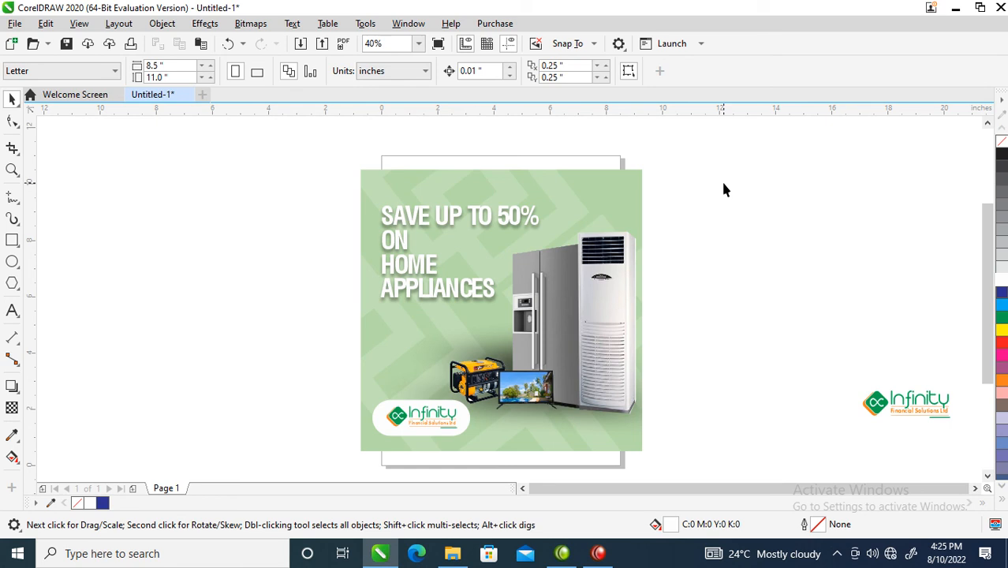